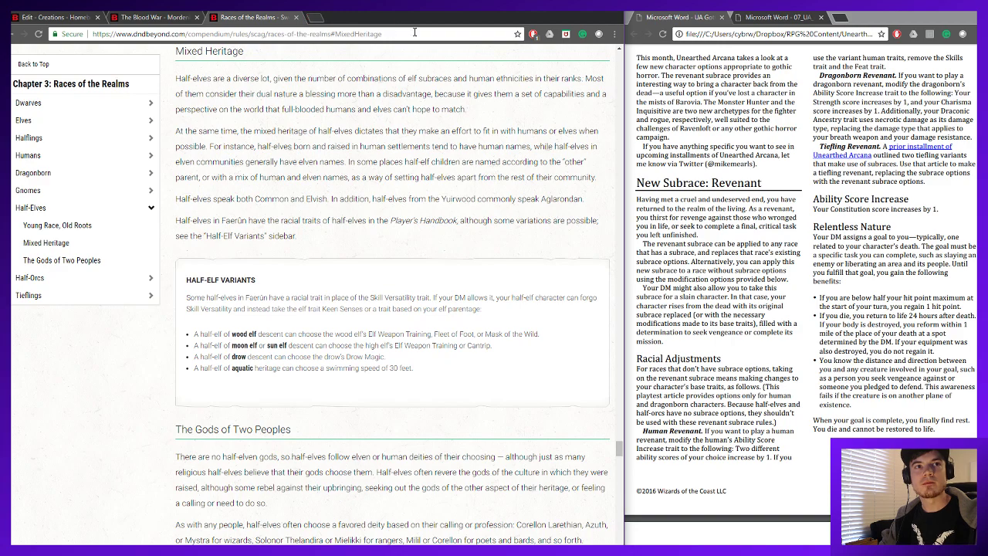
- Close the finished character tab to return to the Human Revenant edit page
click(68, 19)
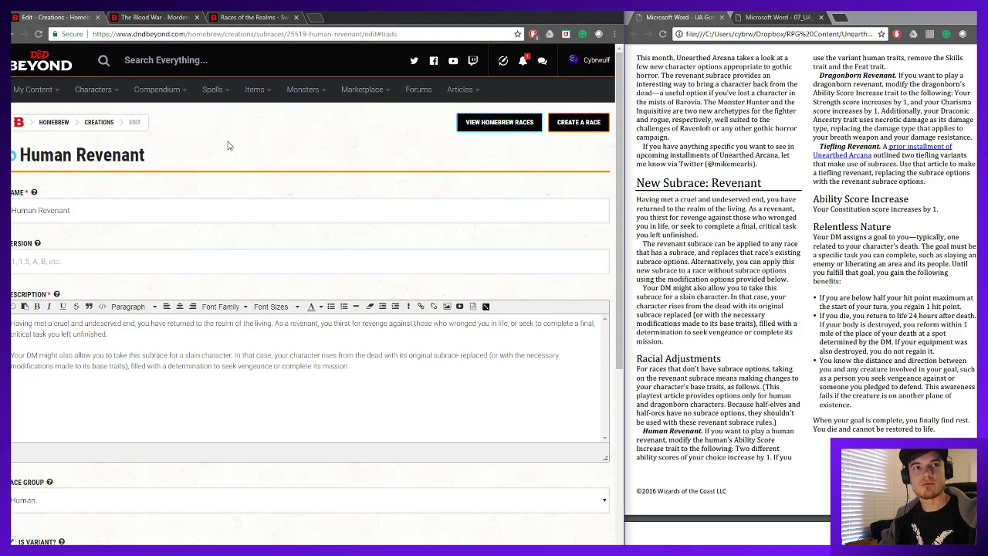
- Go back to My Homebrew Creations and filter the list by the name 'revenant'
click(107, 127)
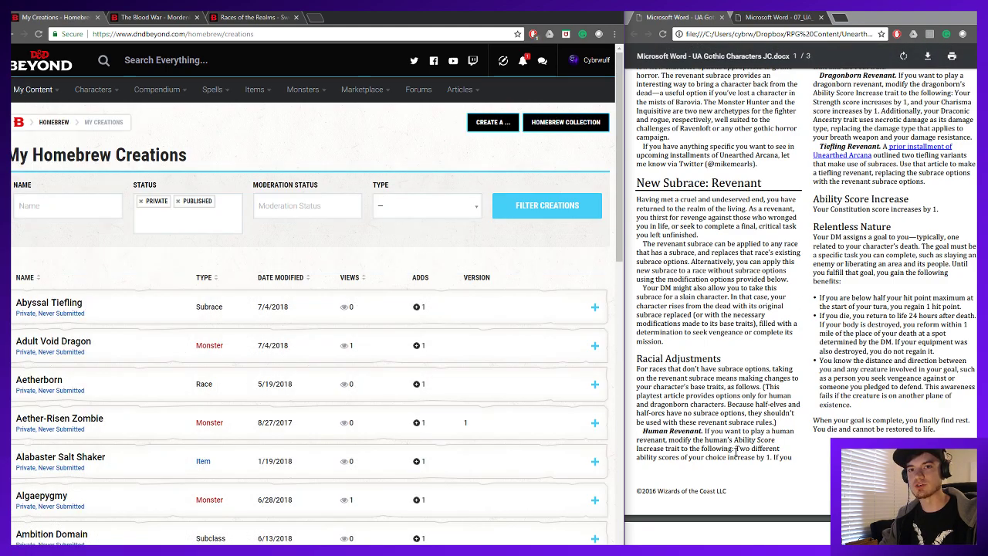
click(62, 207)
text(revenant)
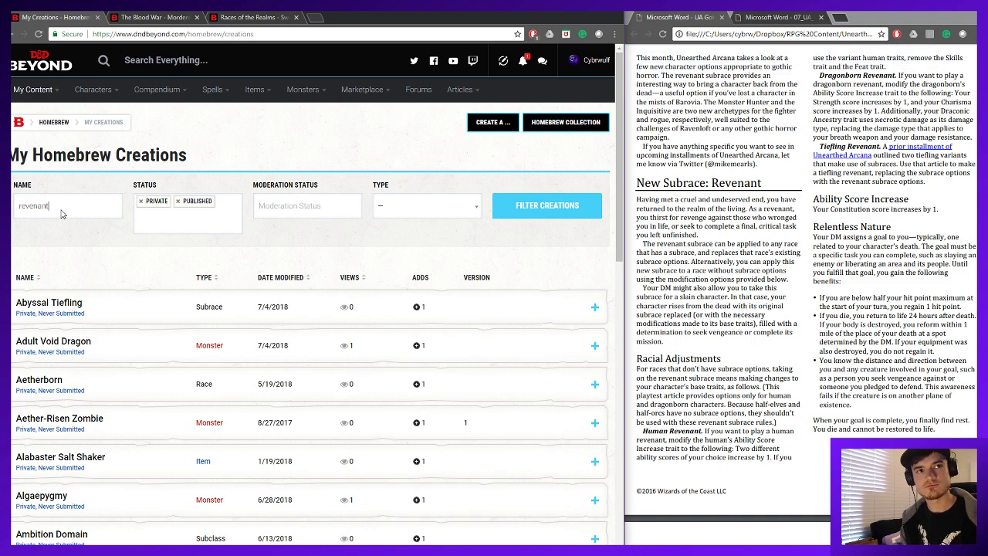
key(Return)
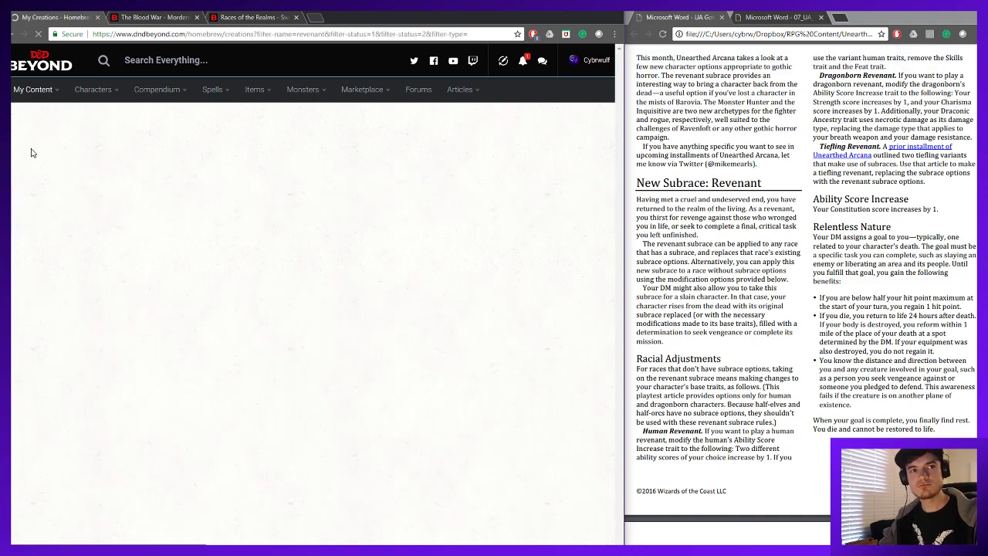
- Expand Dragonborn Revenant to show its Breath Weapon, Damage Resistance and Relentless Nature traits
scroll(160, 190, down, 3)
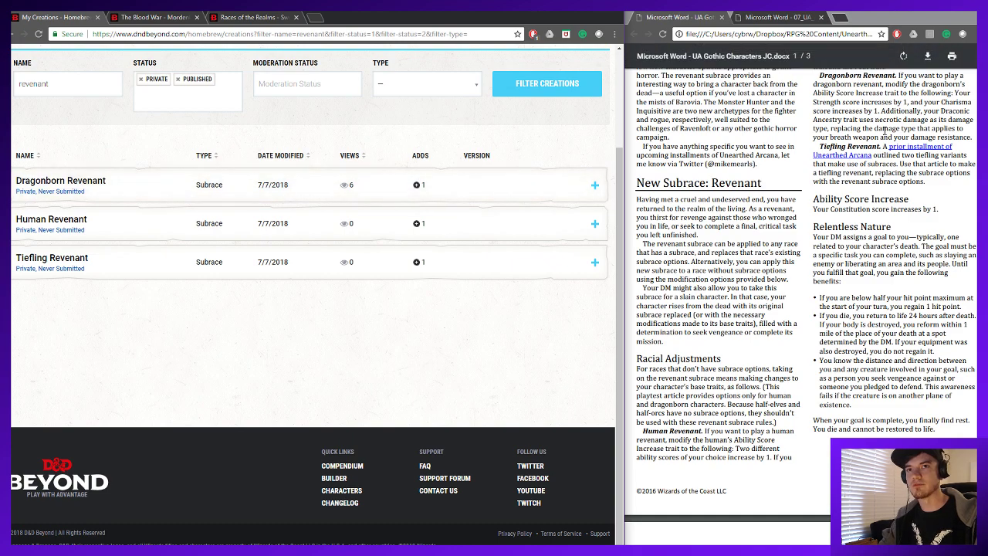
click(141, 190)
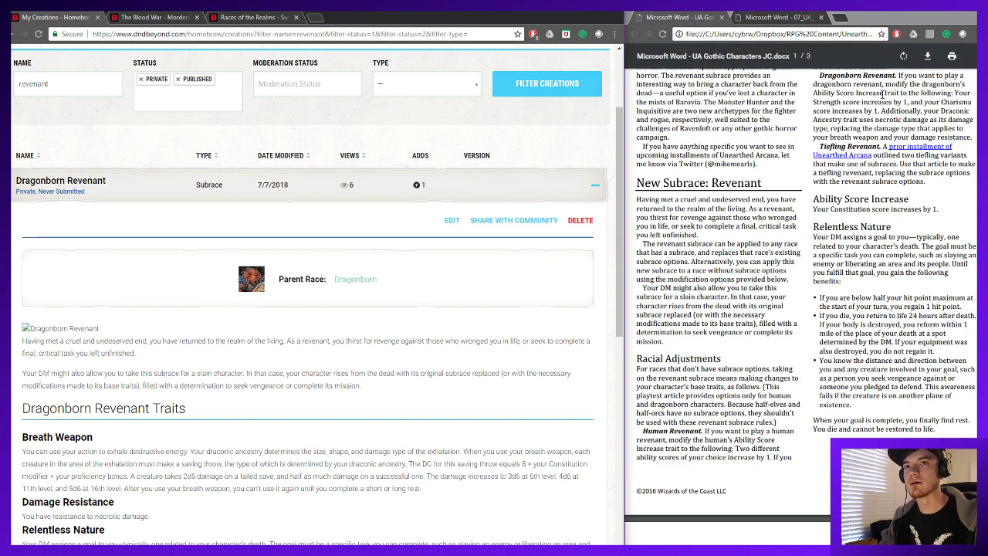
scroll(957, 93, up, 3)
scroll(963, 146, down, 2)
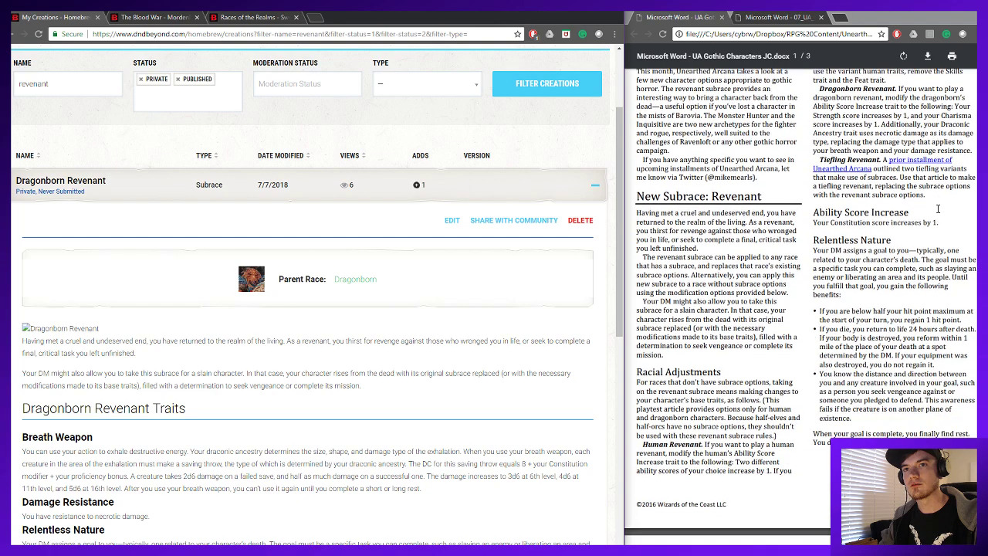
scroll(954, 146, up, 1)
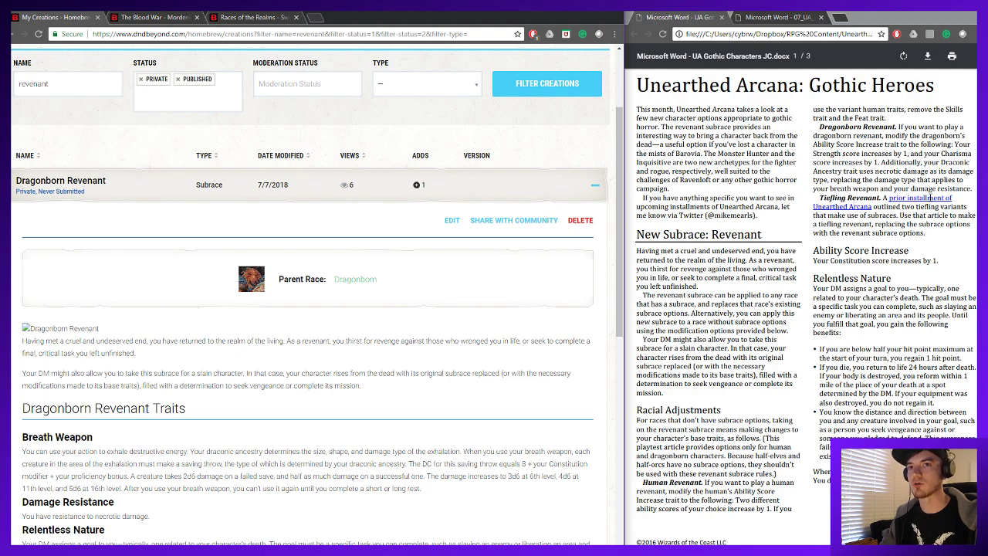
scroll(499, 219, down, 3)
scroll(499, 219, up, 2)
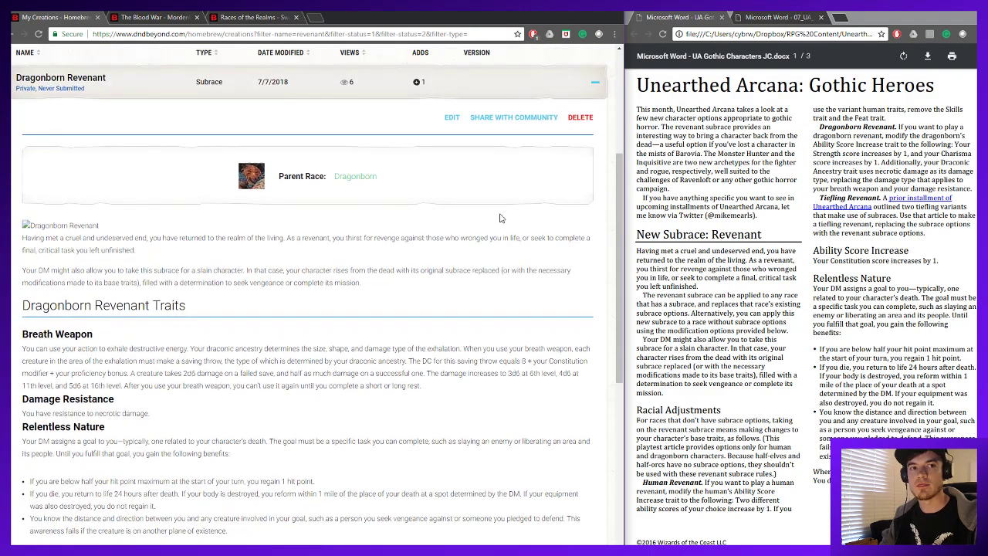
scroll(499, 218, up, 2)
- Edit Dragonborn Revenant and bring its Racial Traits (4) table into view
click(452, 220)
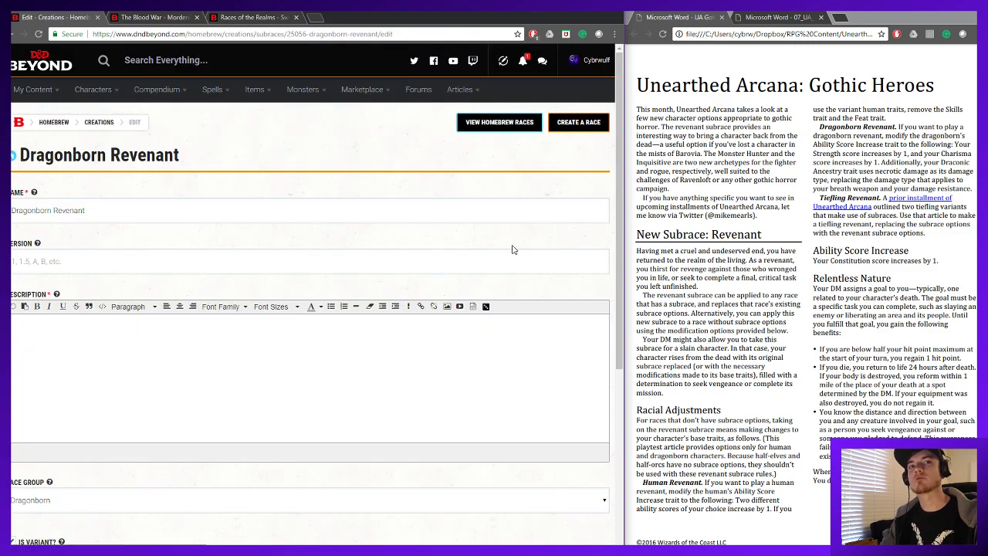
scroll(502, 254, down, 2)
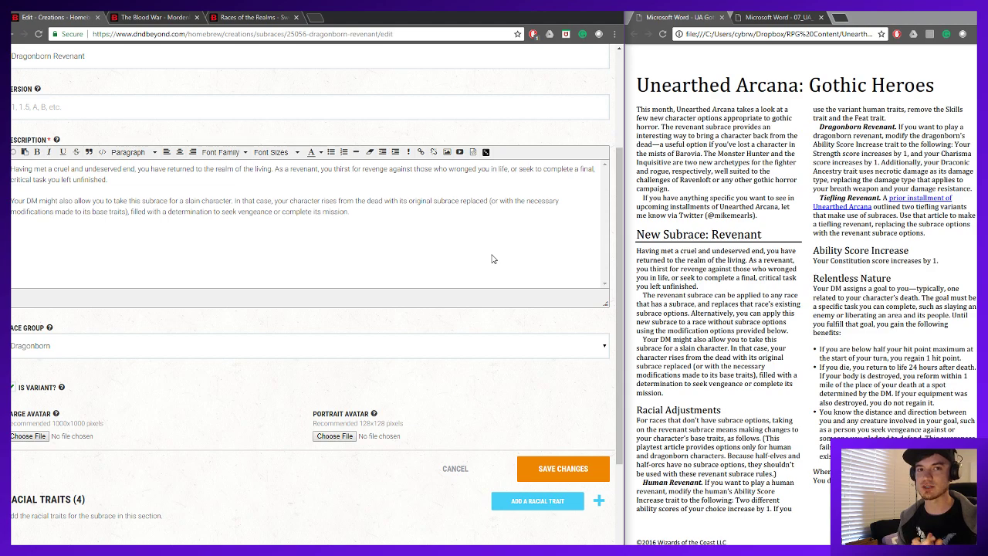
scroll(494, 263, down, 3)
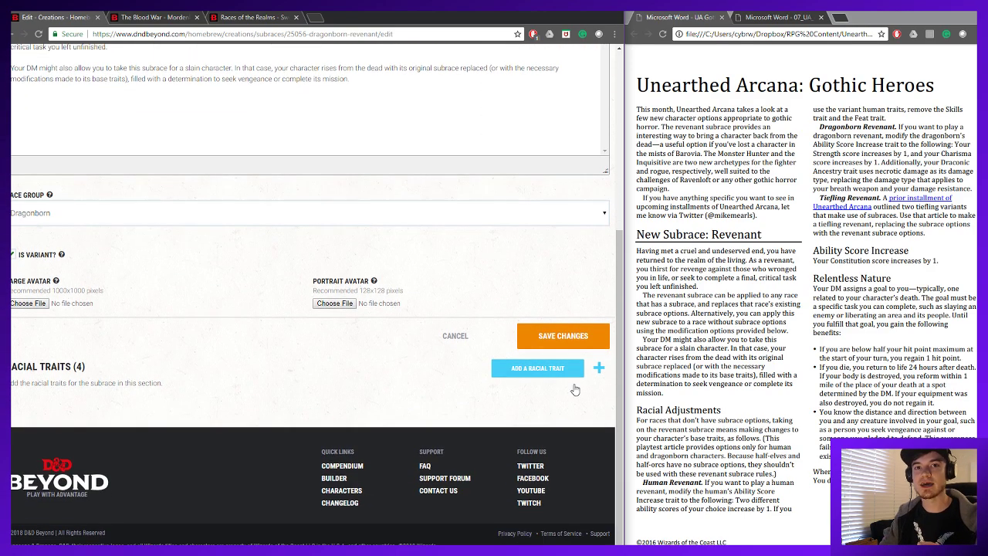
scroll(592, 381, down, 3)
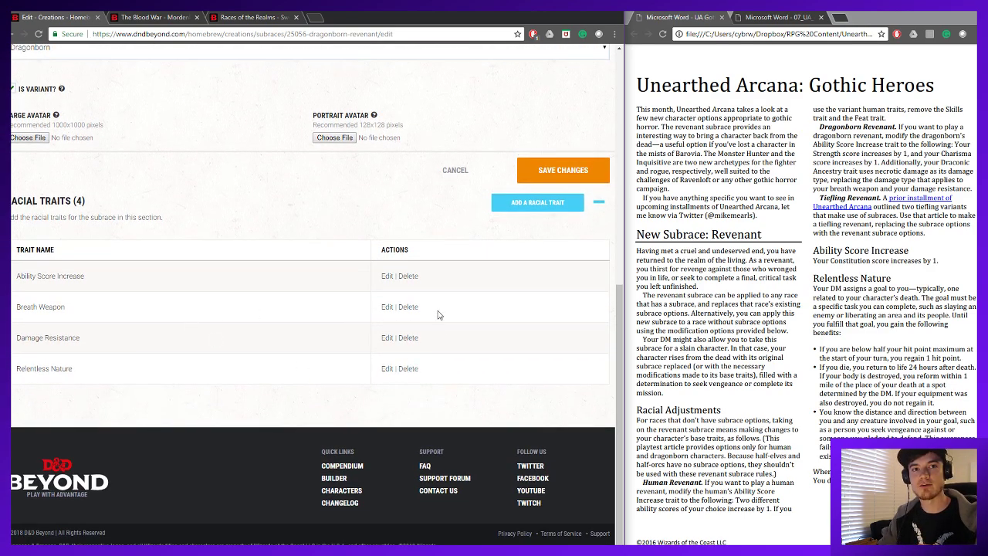
- Open the Breath Weapon racial trait's edit form
click(390, 307)
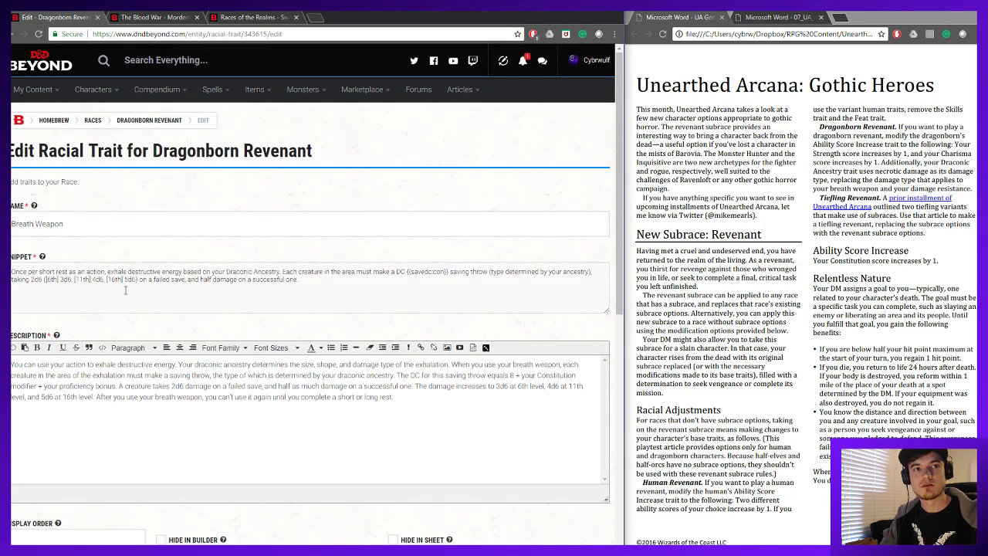
scroll(194, 260, down, 3)
scroll(320, 187, up, 1)
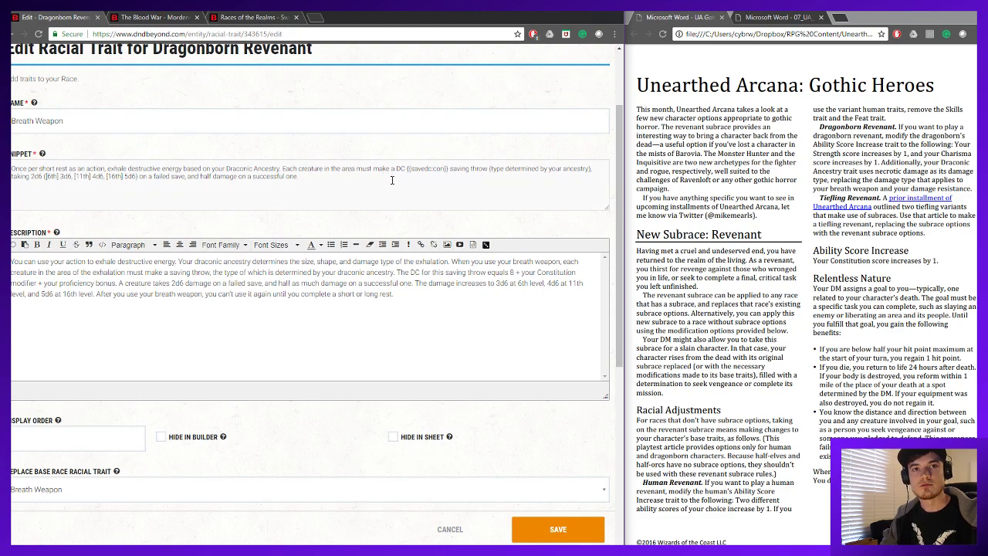
scroll(404, 260, down, 1)
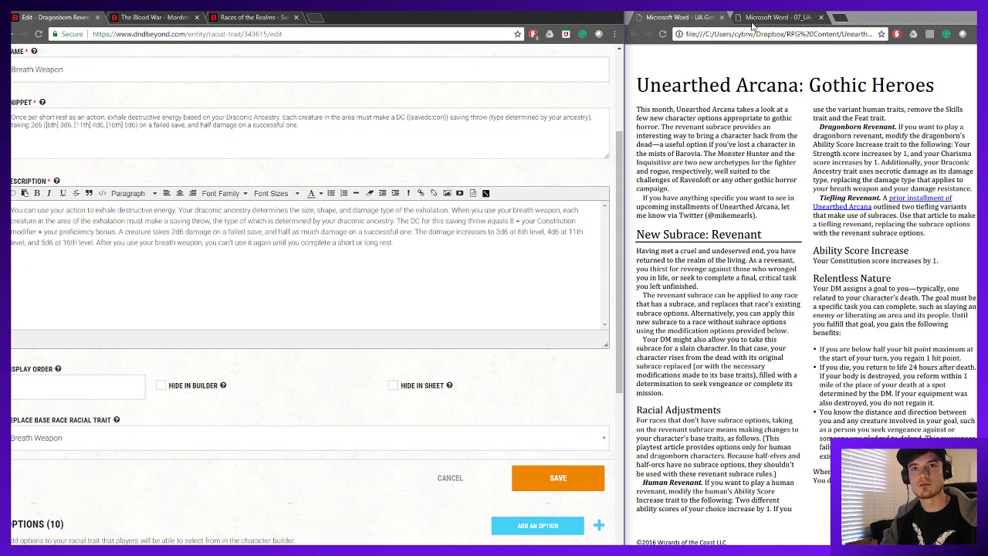
- In the second window, load D&D Beyond and browse Characters > Races > Official
click(842, 17)
text(dnd)
key(Return)
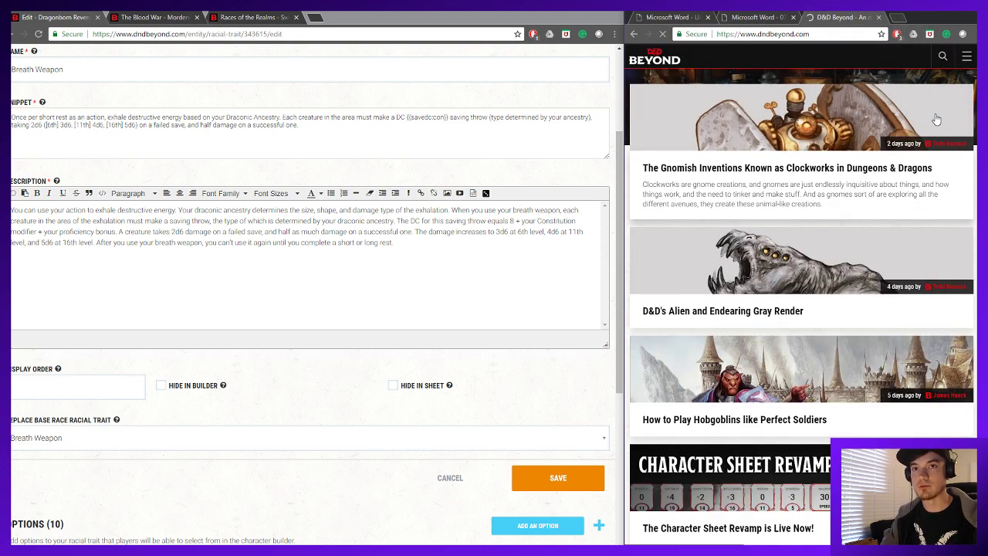
click(966, 56)
click(908, 108)
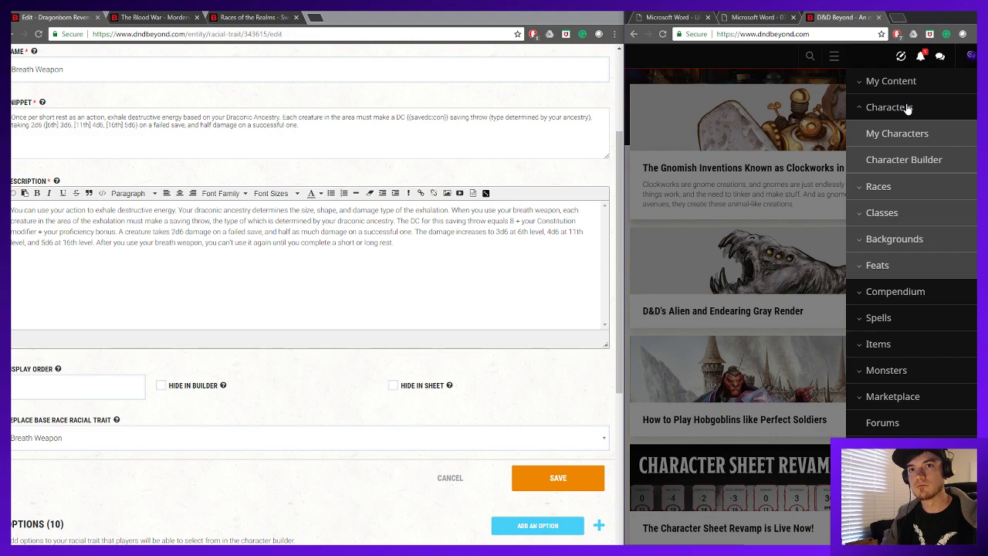
click(906, 187)
click(894, 211)
- Open the official Dragonborn details to see its Draconic Ancestry table
scroll(810, 235, down, 5)
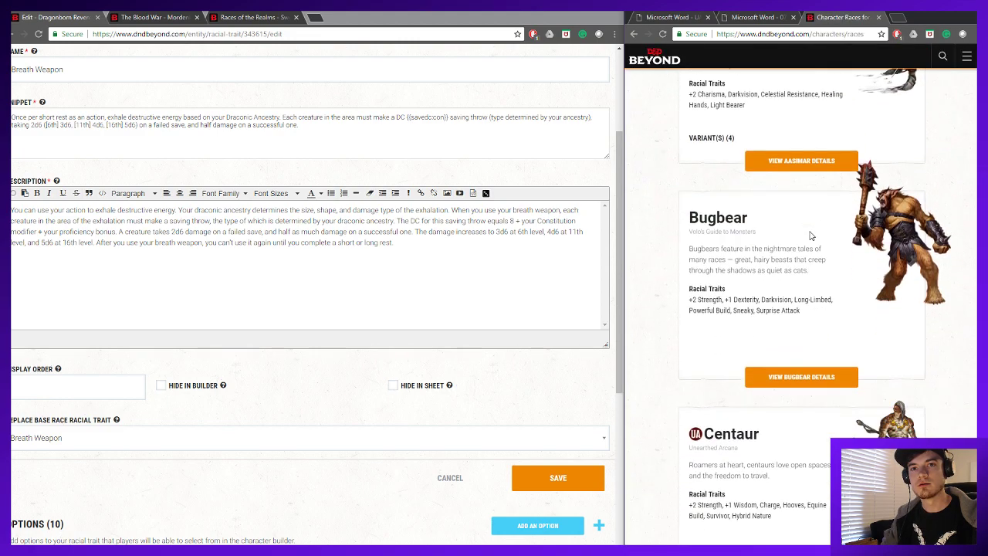
scroll(810, 235, down, 5)
click(814, 249)
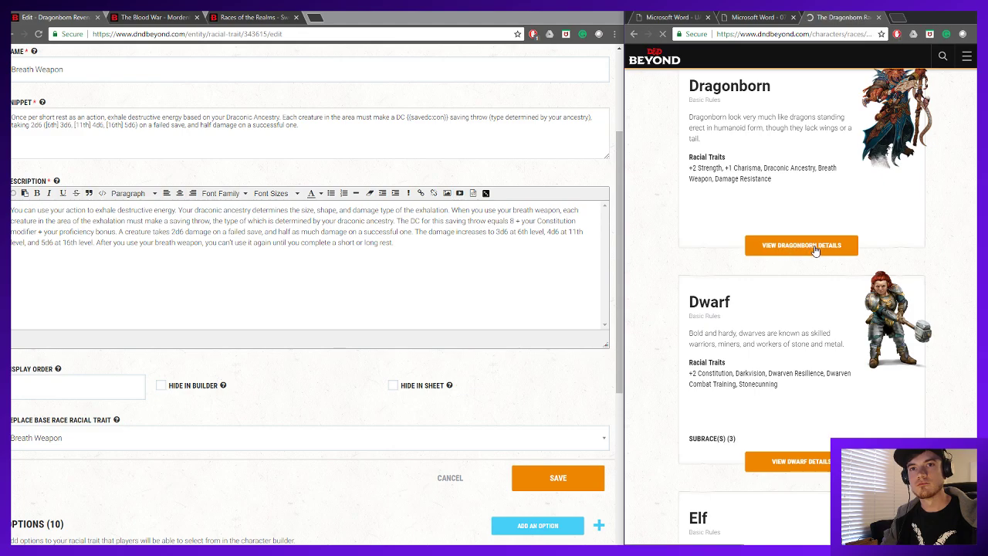
scroll(828, 232, down, 10)
scroll(828, 233, down, 15)
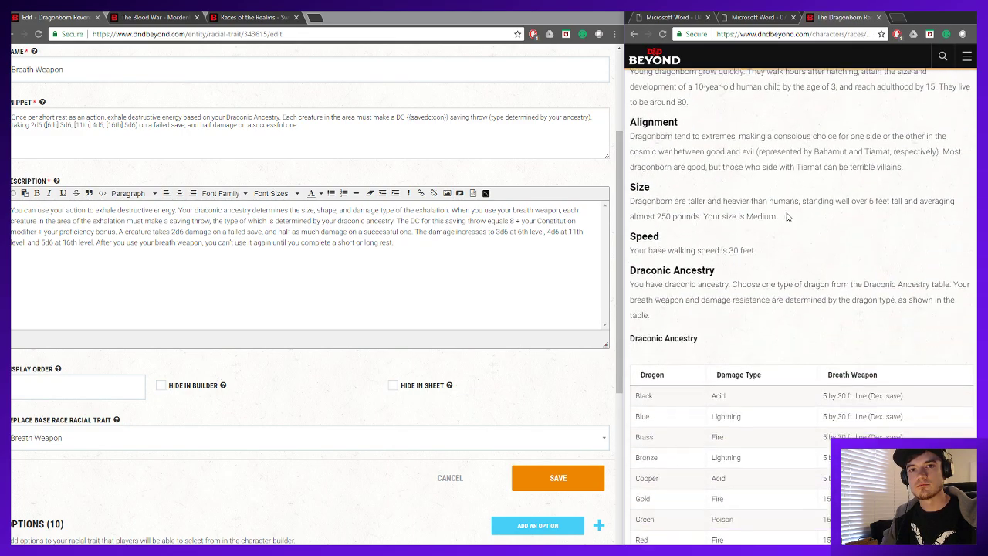
scroll(787, 218, down, 3)
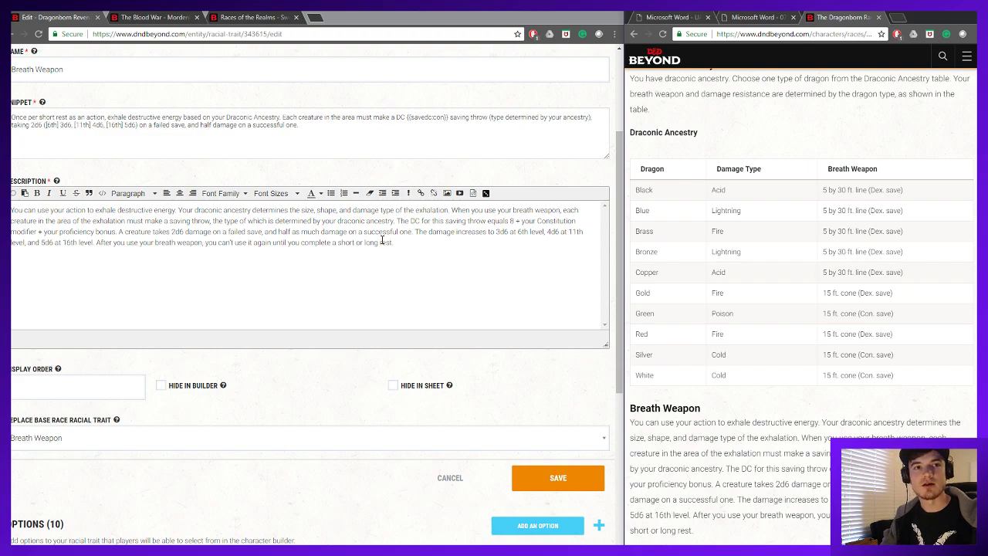
scroll(367, 274, down, 4)
- Open the Copper Dragon breath weapon option and show its modifiers
click(598, 226)
scroll(540, 258, down, 3)
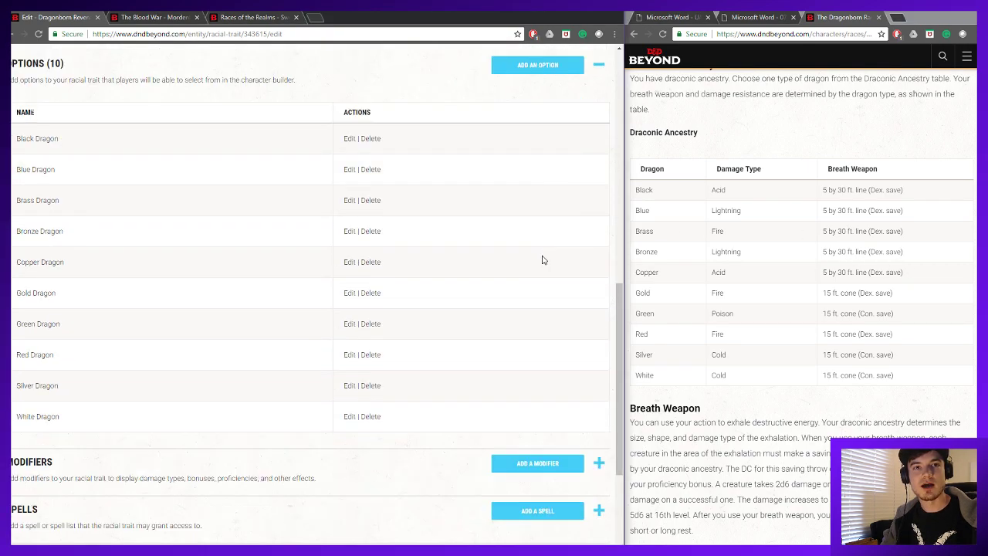
click(349, 220)
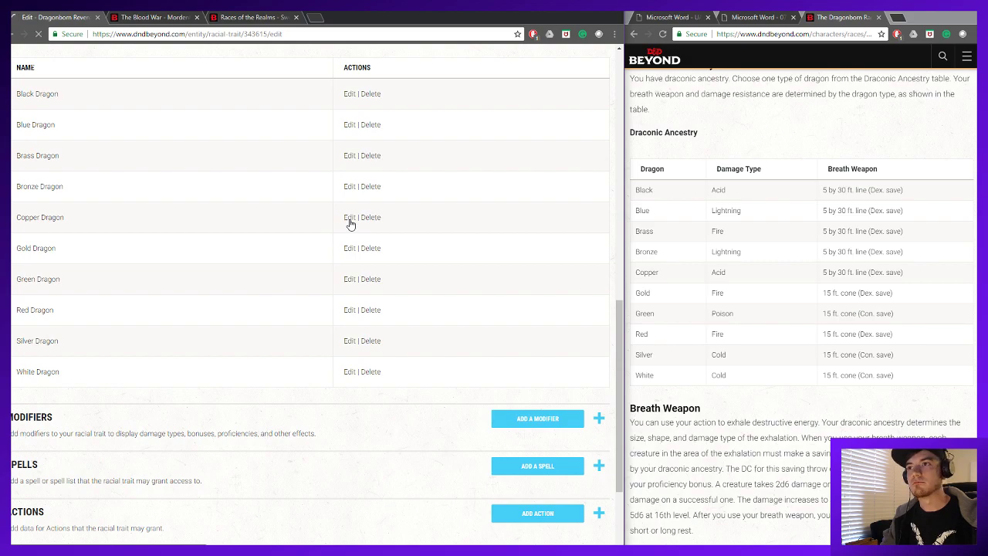
scroll(378, 213, down, 3)
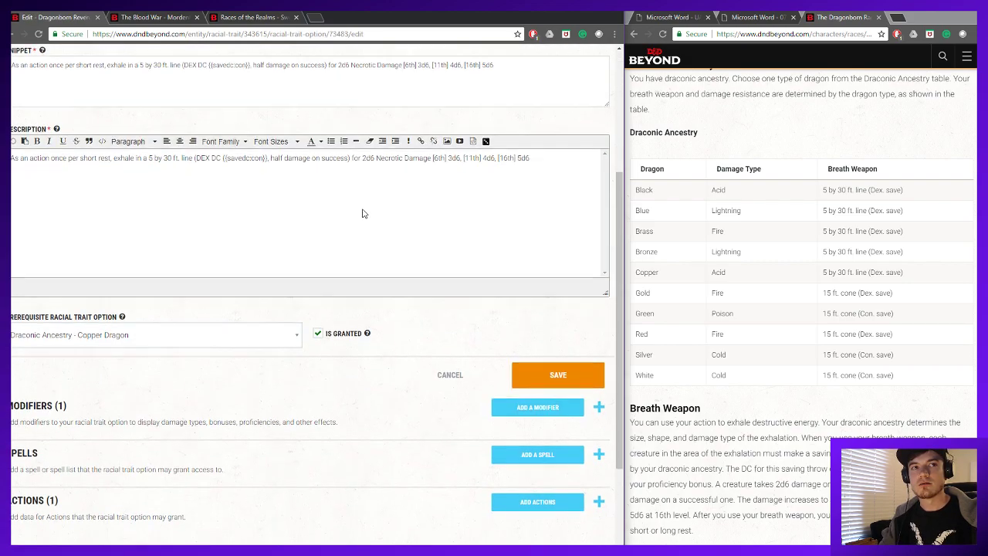
scroll(363, 214, down, 2)
click(598, 273)
scroll(327, 271, down, 1)
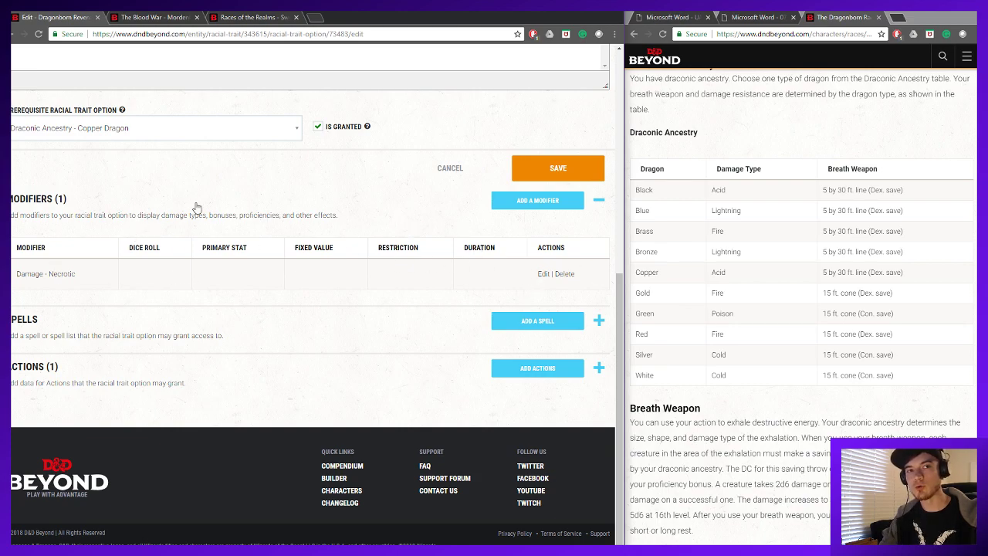
scroll(404, 265, up, 4)
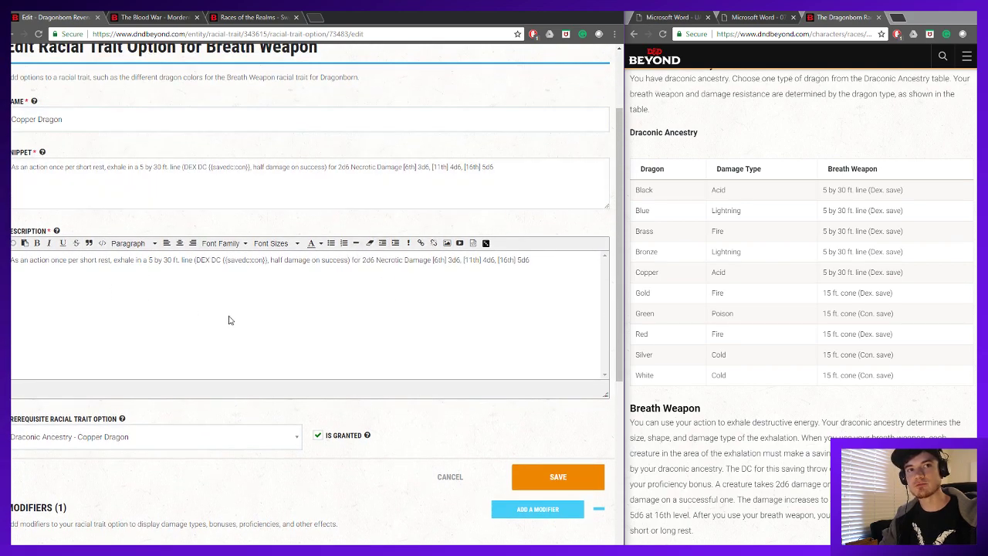
- Review the snippet's DEX DC save and Necrotic damage wording
drag(182, 169, 253, 173)
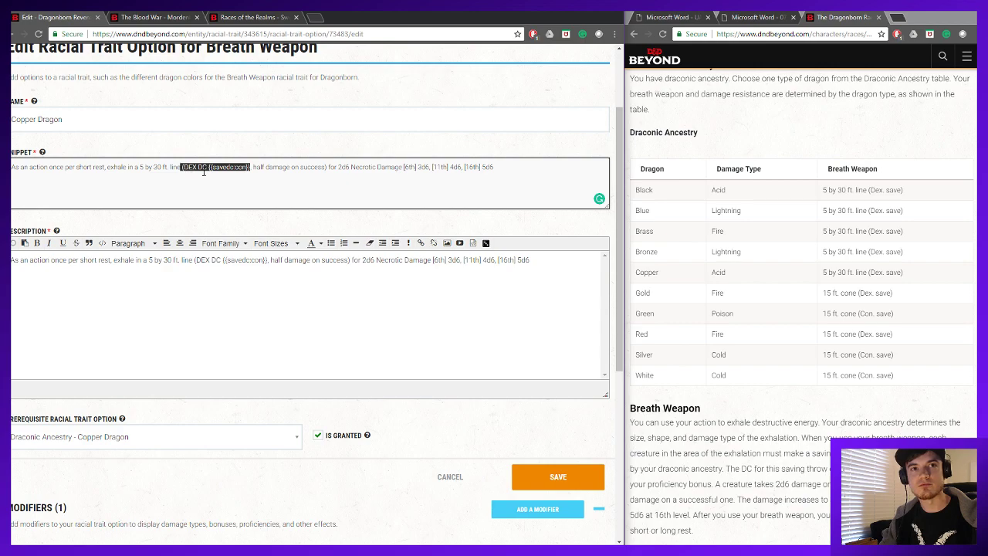
click(247, 172)
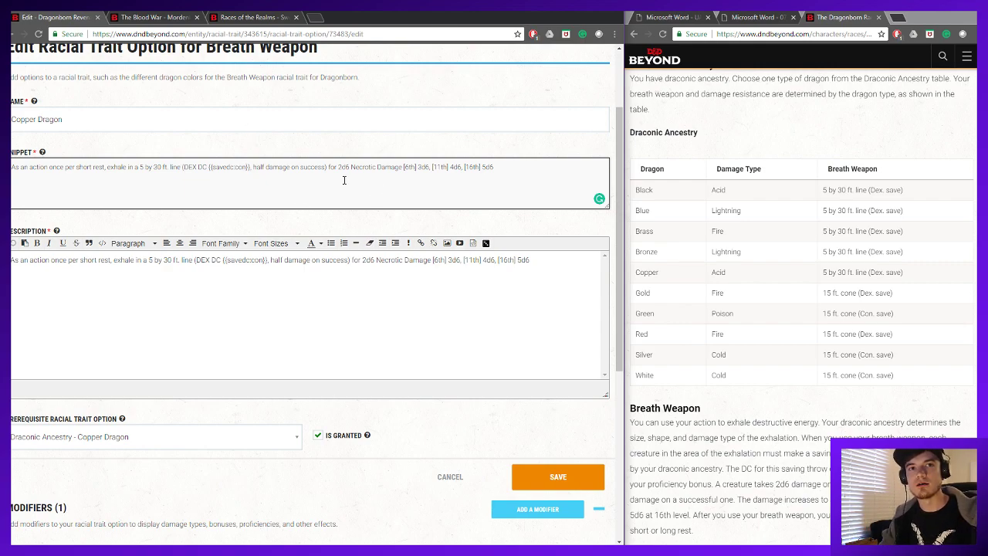
double_click(366, 169)
scroll(392, 185, down, 4)
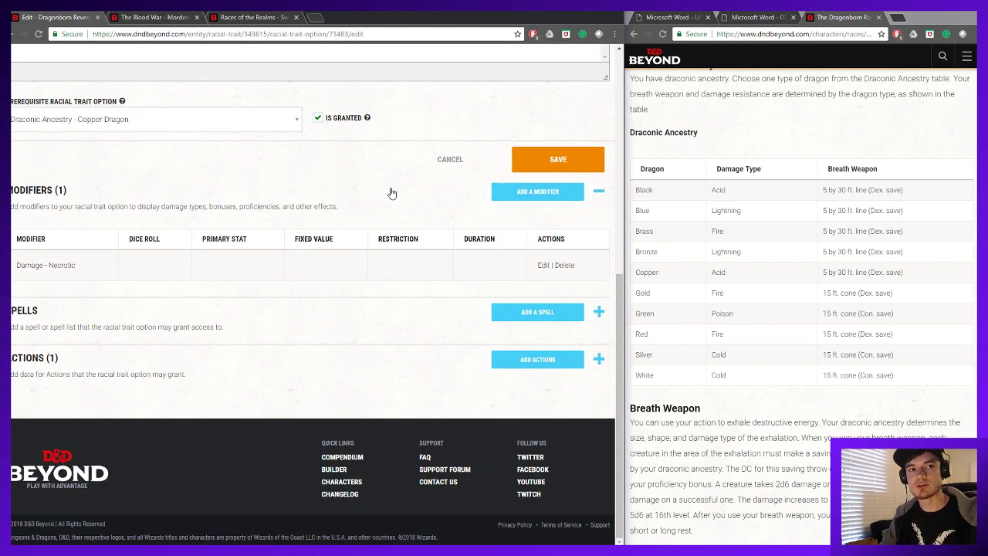
- Expand the Actions list to reveal the Breath Weapon (Copper) action
click(595, 363)
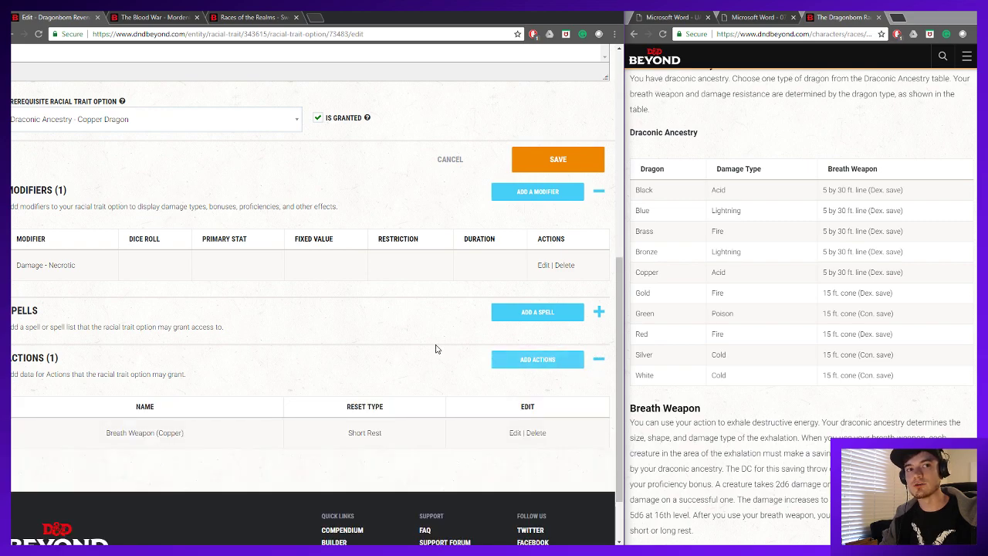
scroll(463, 353, down, 1)
scroll(425, 315, up, 3)
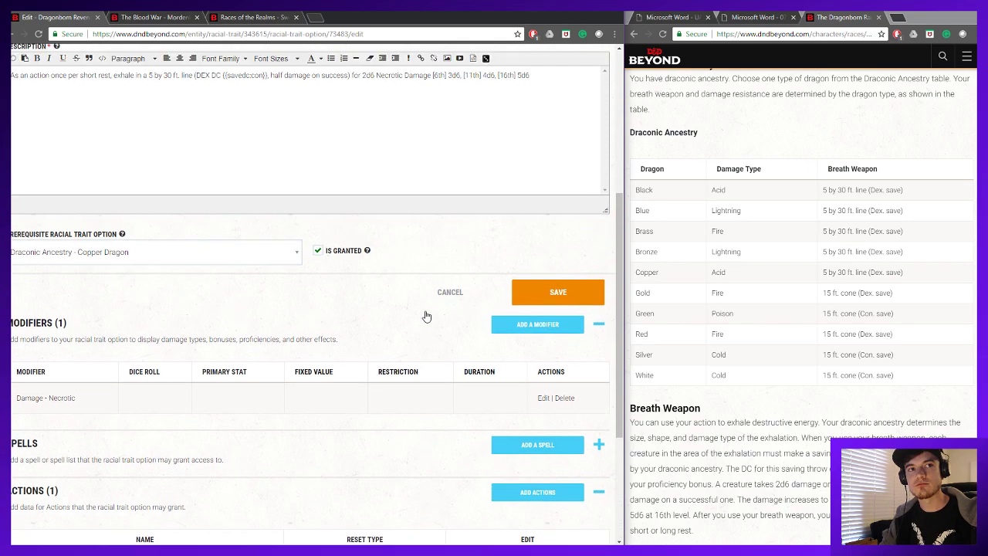
scroll(425, 311, down, 2)
scroll(229, 252, up, 1)
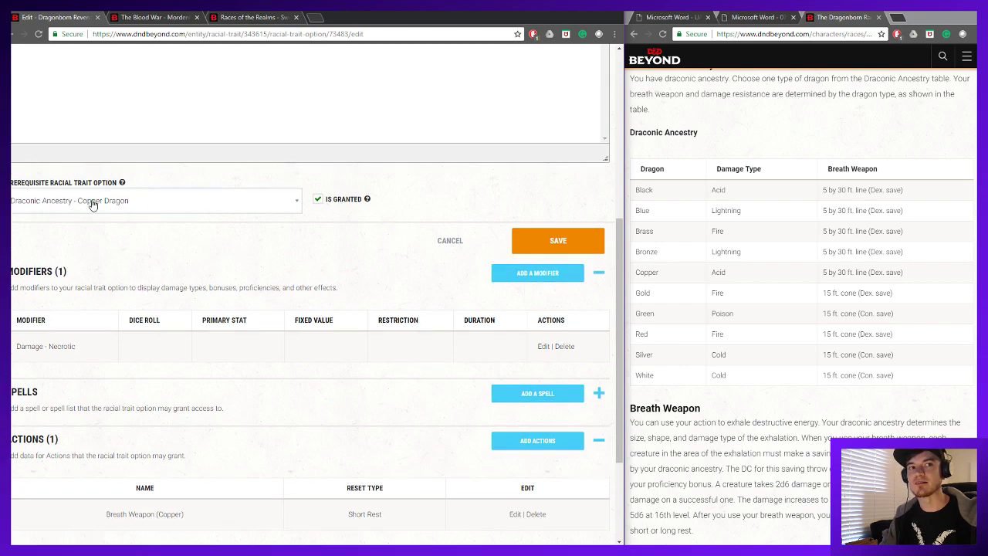
scroll(232, 285, down, 2)
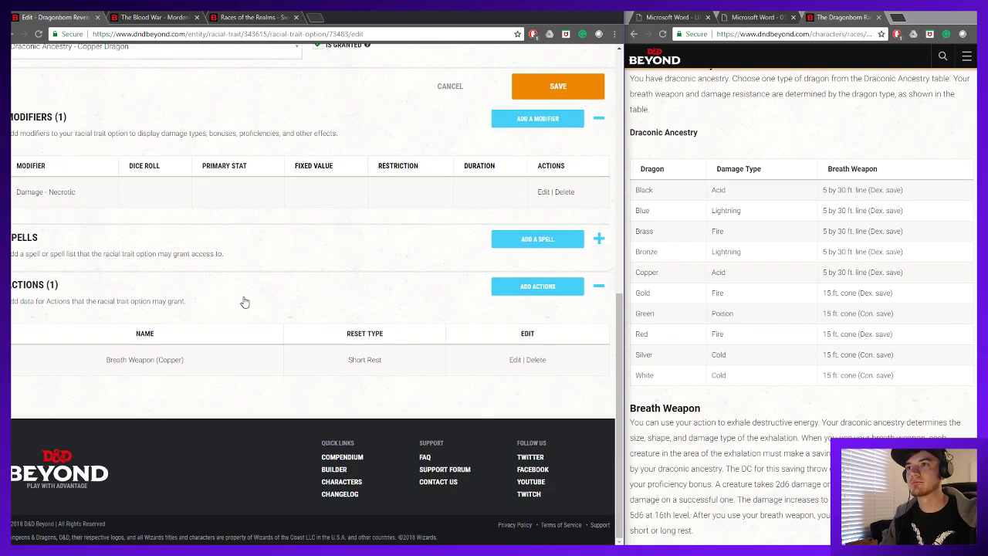
- Open the Breath Weapon (Copper) action's edit page
click(514, 360)
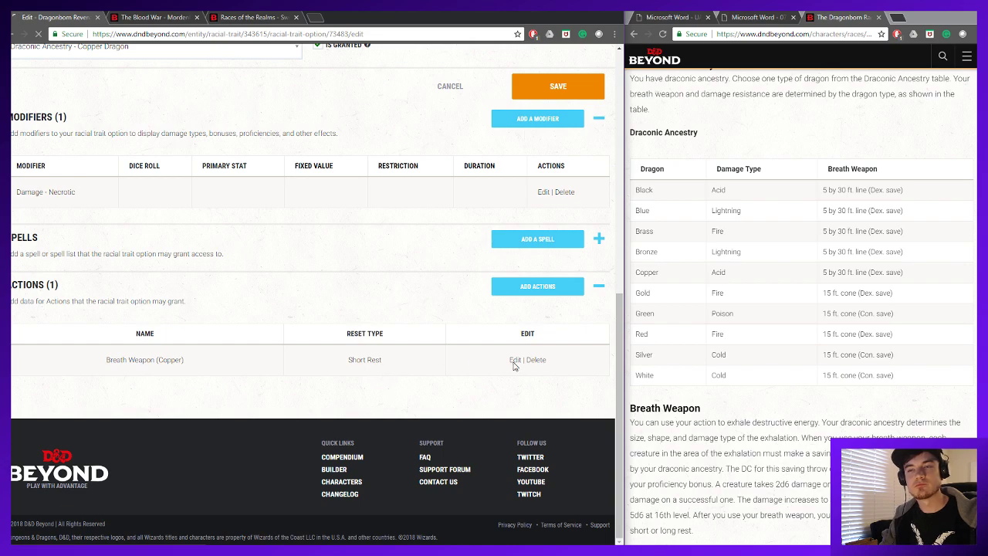
scroll(370, 324, down, 5)
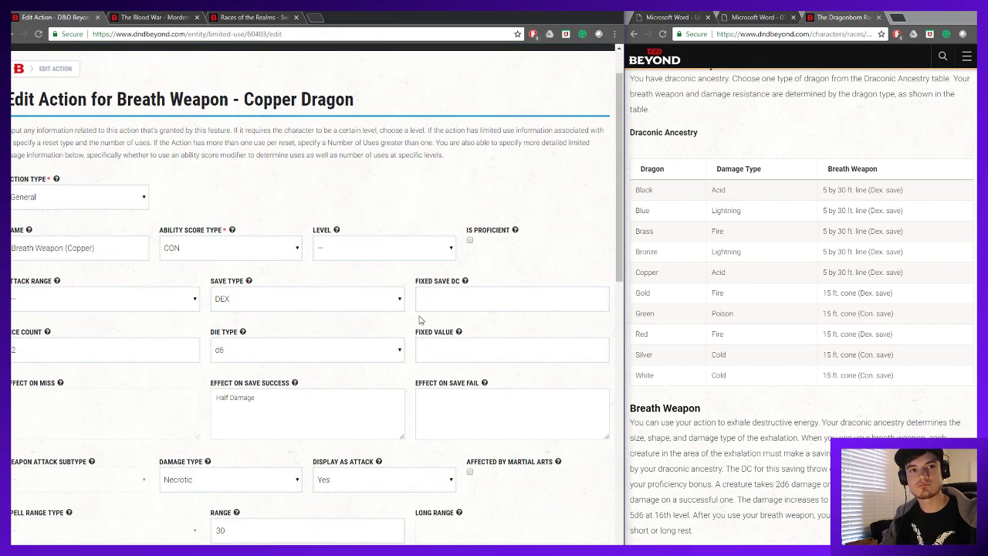
scroll(414, 375, down, 1)
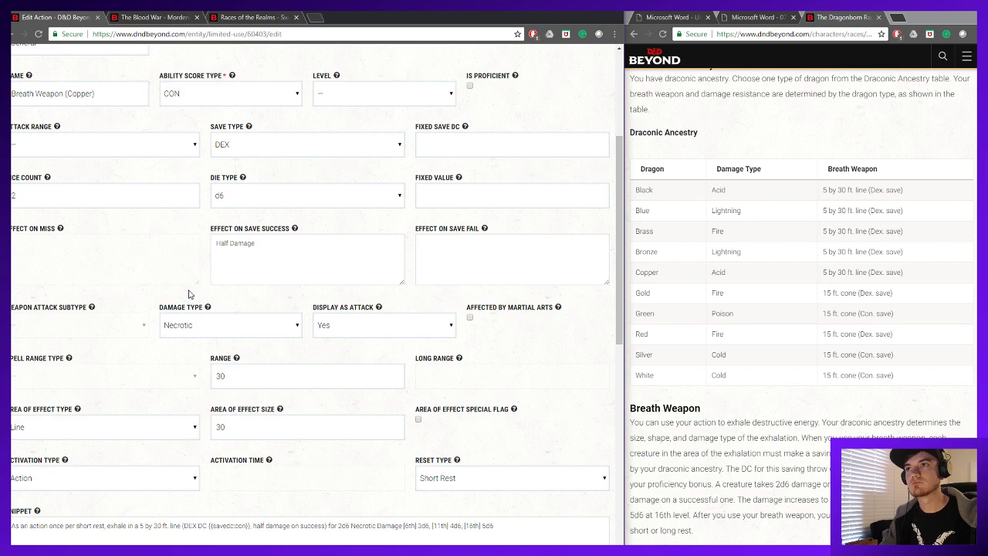
scroll(209, 266, down, 3)
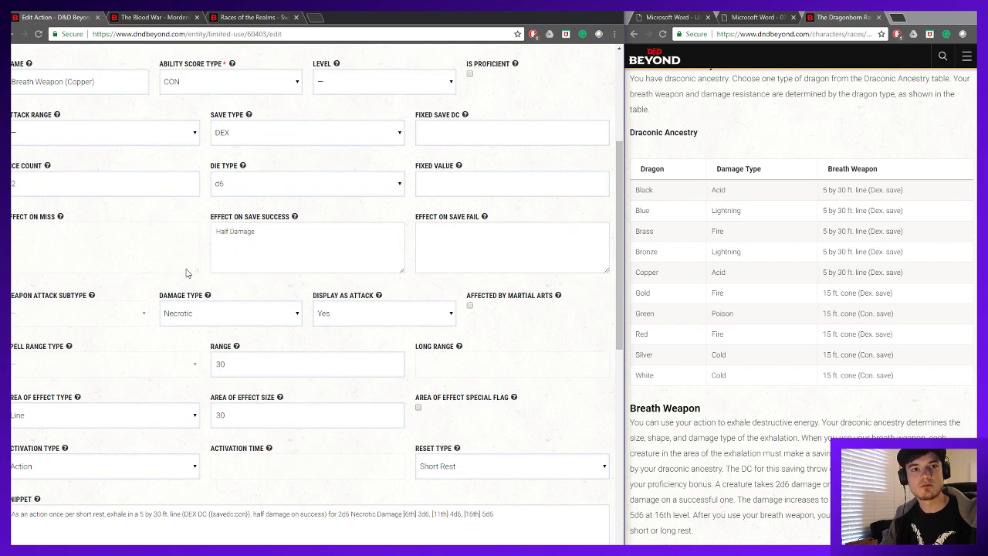
scroll(207, 262, up, 6)
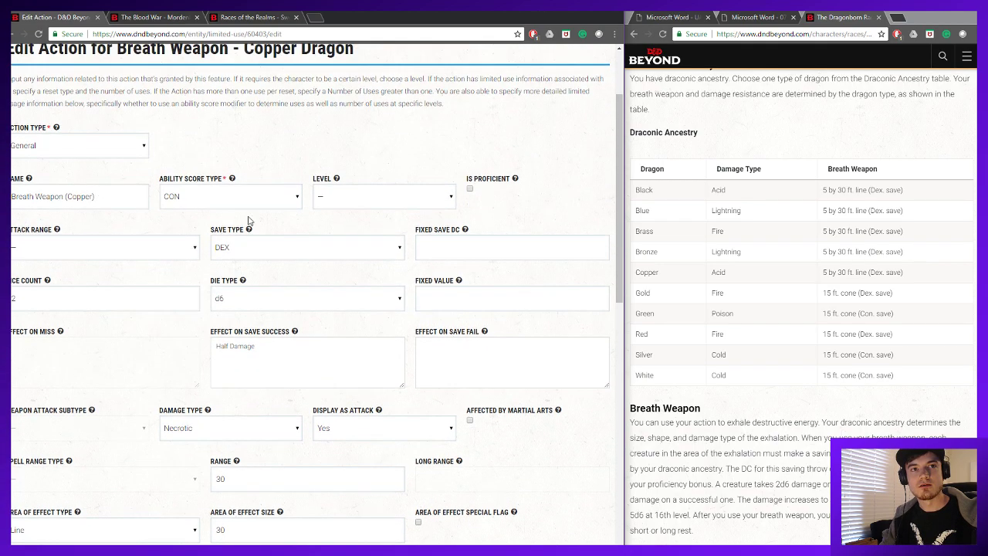
scroll(258, 214, down, 3)
scroll(216, 198, up, 4)
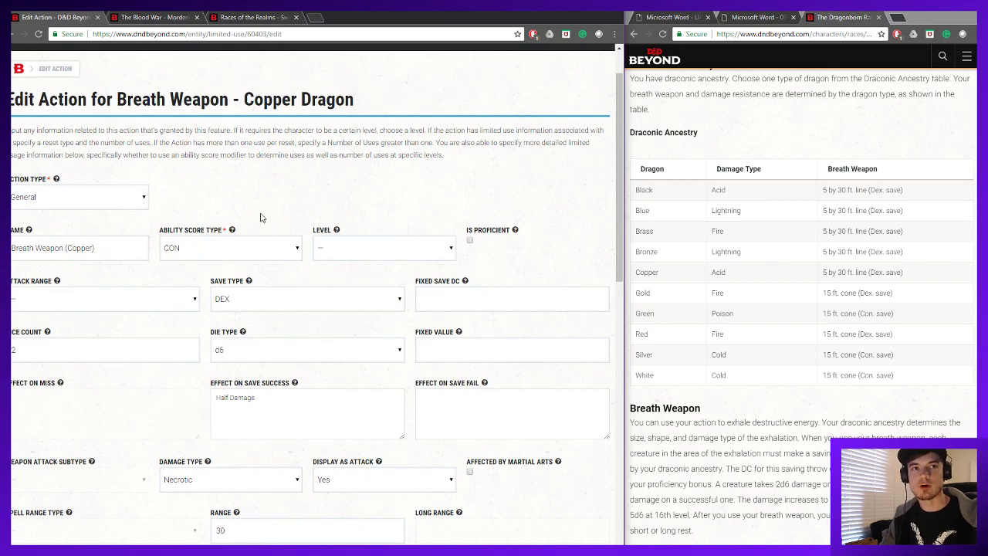
scroll(266, 216, down, 2)
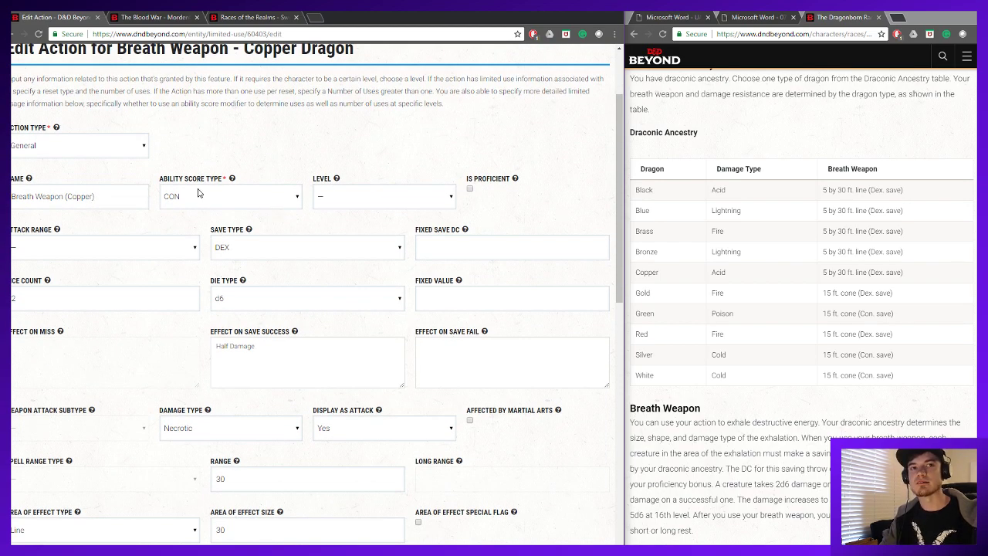
- Keep CON as ability and DEX as save, reviewing the 30 ft. line and short-rest settings
click(253, 202)
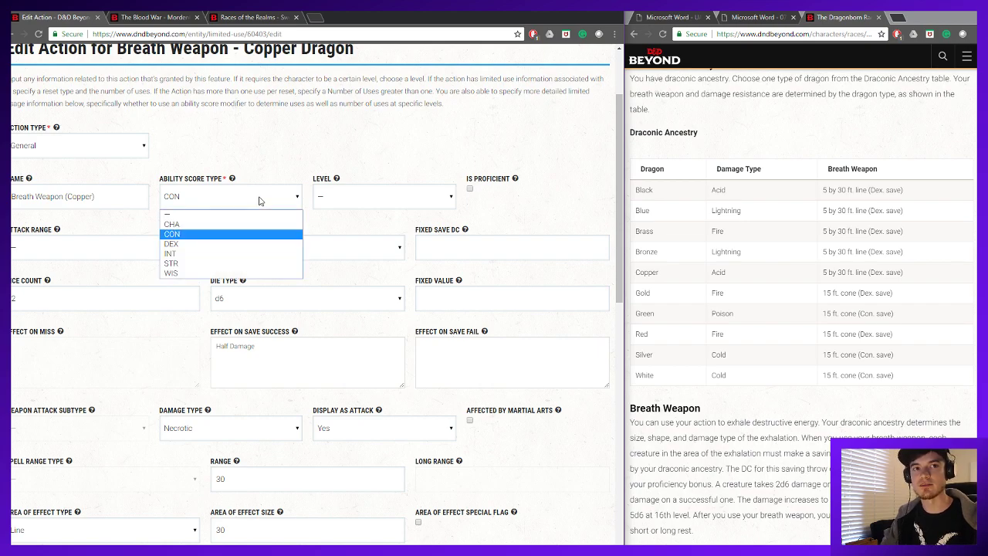
click(231, 244)
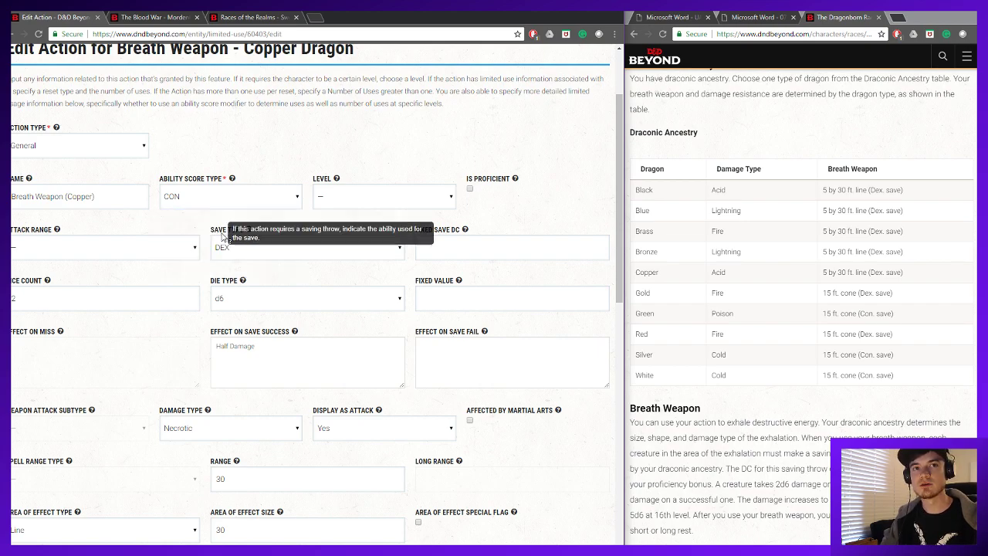
click(273, 252)
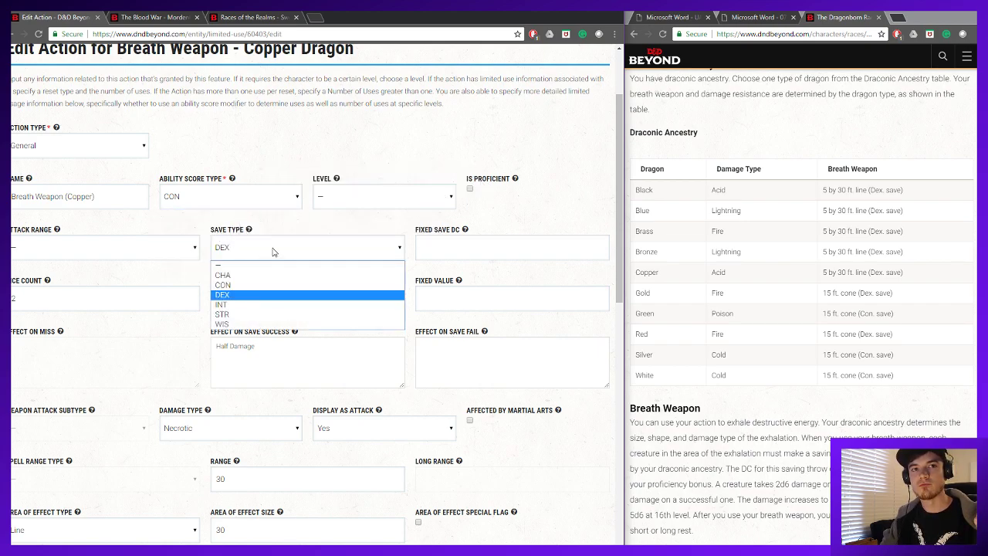
click(224, 297)
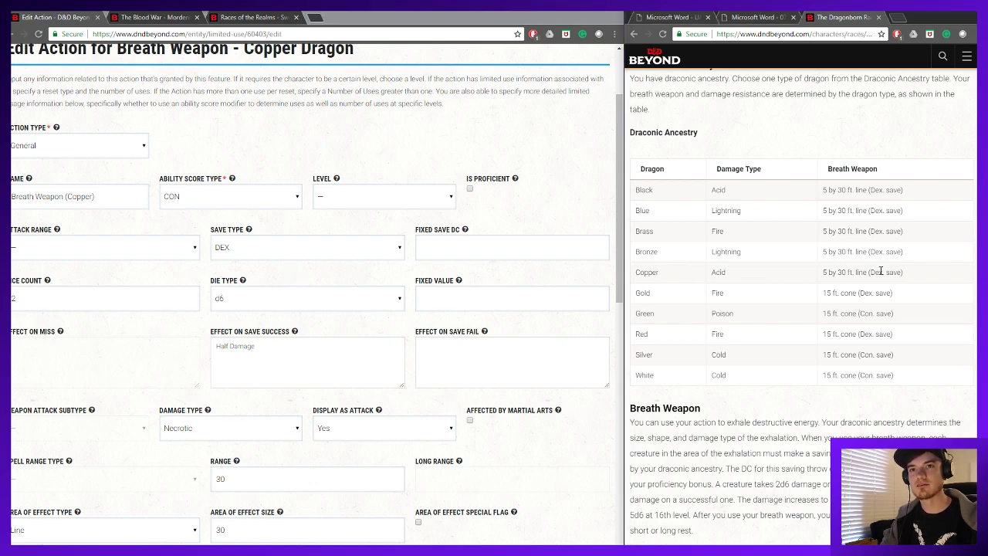
click(280, 252)
click(250, 295)
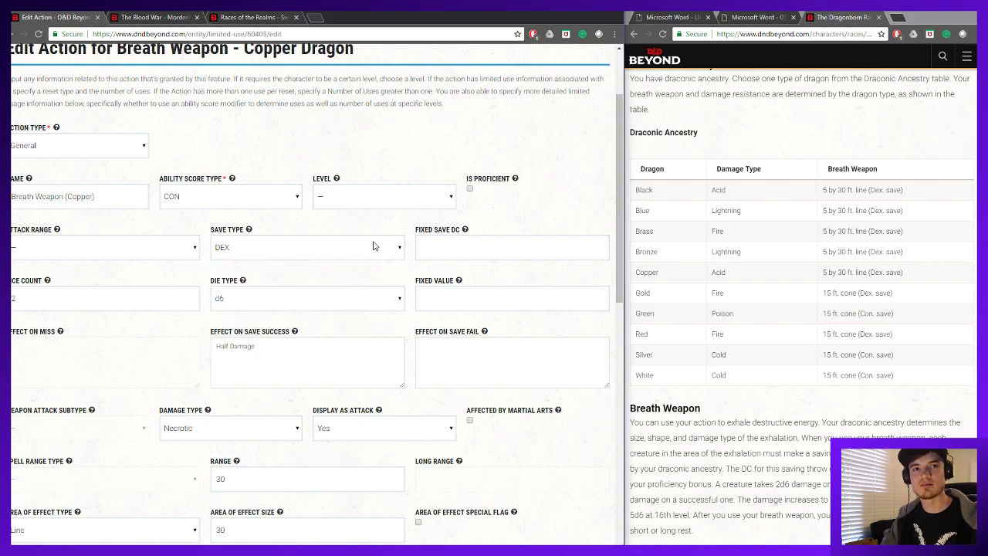
scroll(440, 266, down, 1)
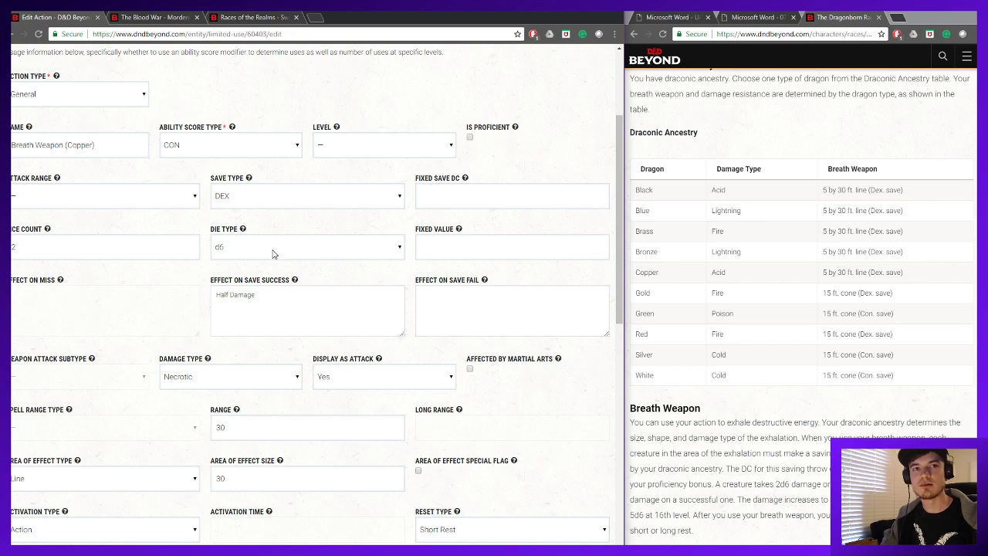
scroll(274, 242, down, 1)
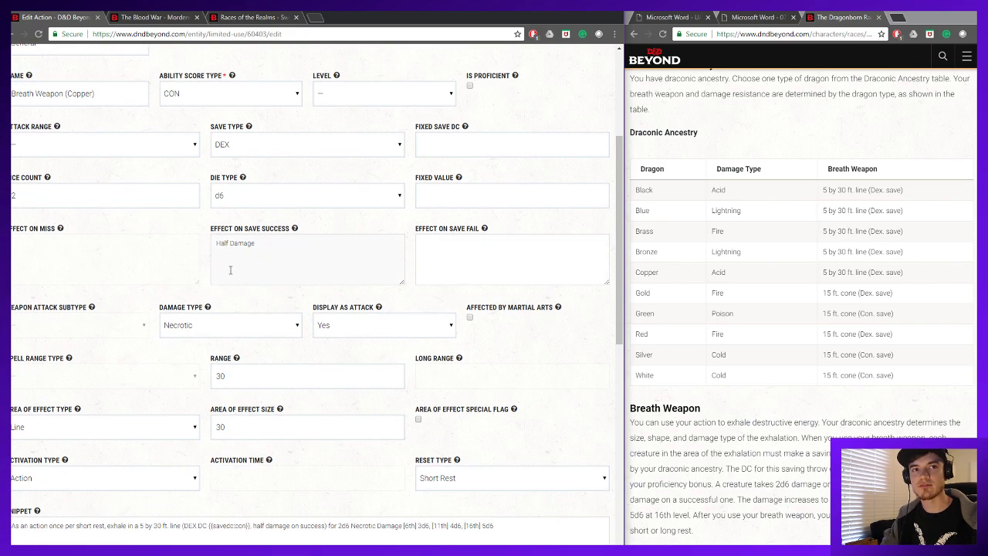
scroll(253, 247, down, 2)
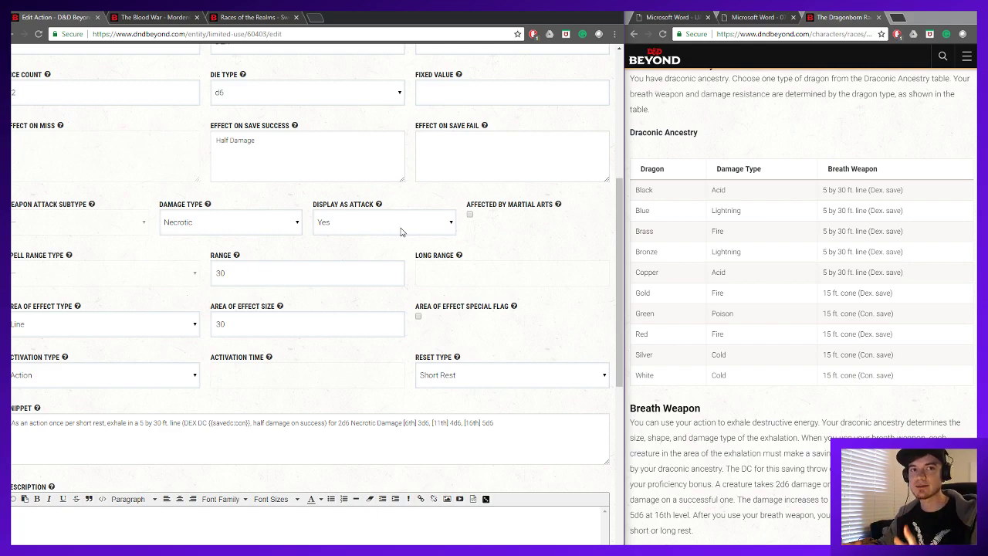
scroll(401, 247, down, 3)
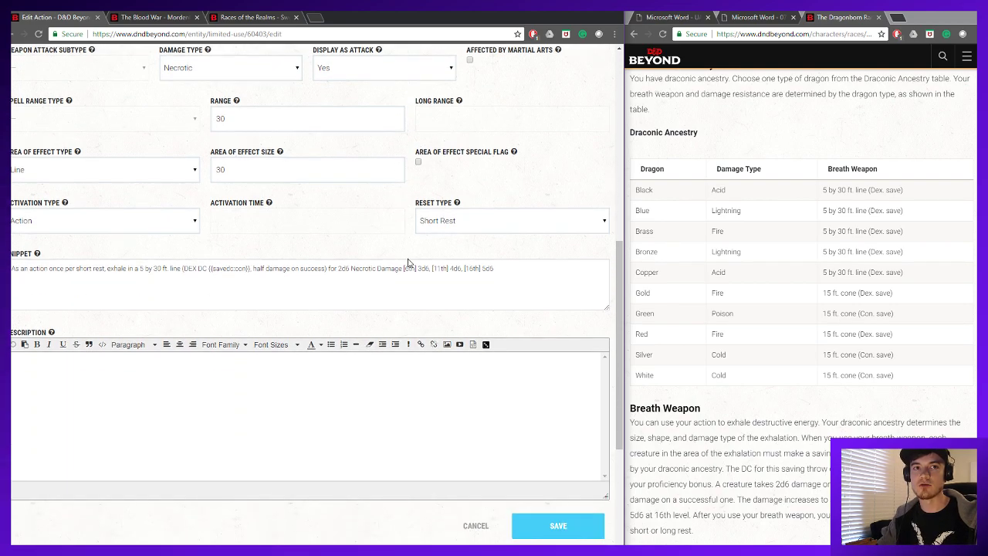
scroll(409, 263, up, 1)
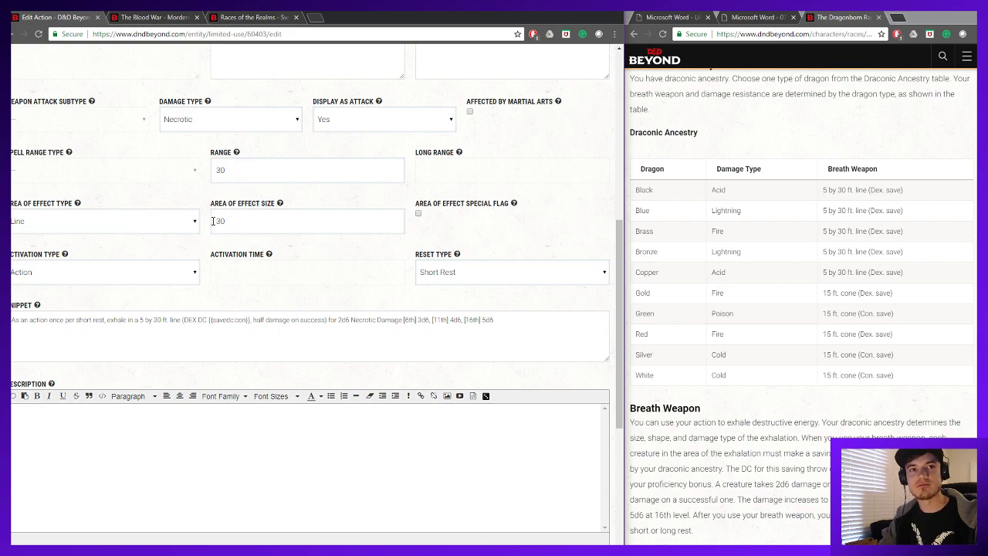
scroll(415, 123, down, 2)
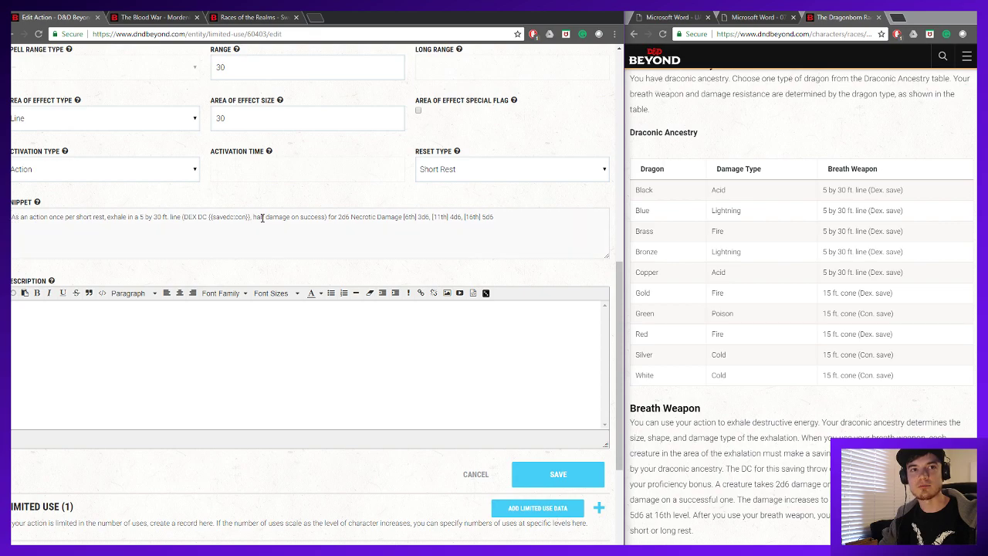
scroll(487, 277, down, 5)
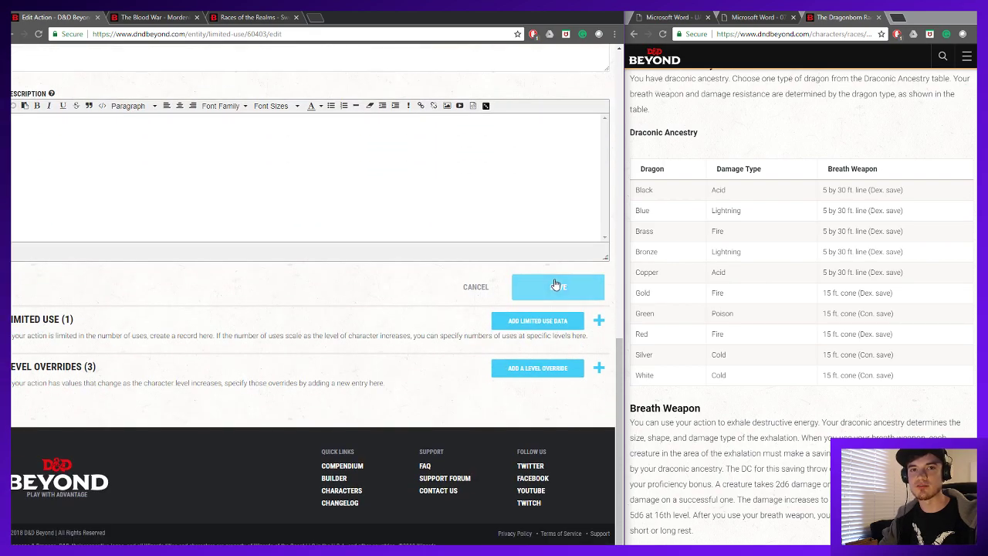
- Review the action's base limited use record and leave it unchanged
click(599, 321)
click(432, 322)
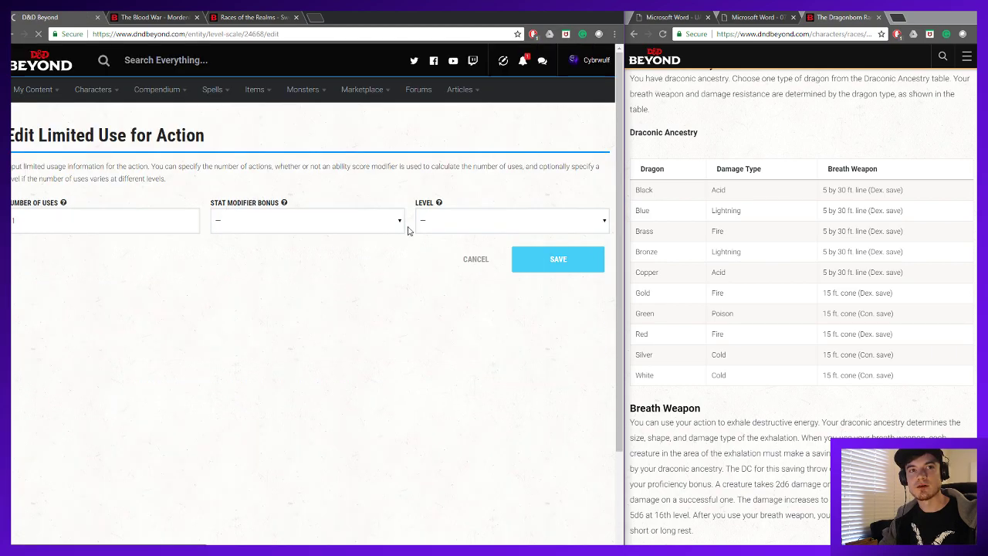
click(99, 229)
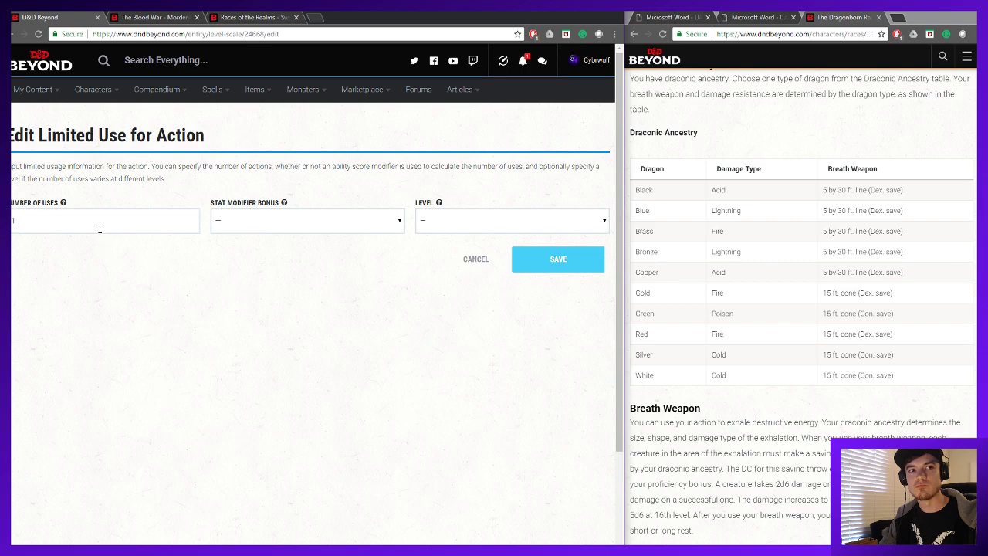
click(473, 262)
scroll(388, 320, down, 10)
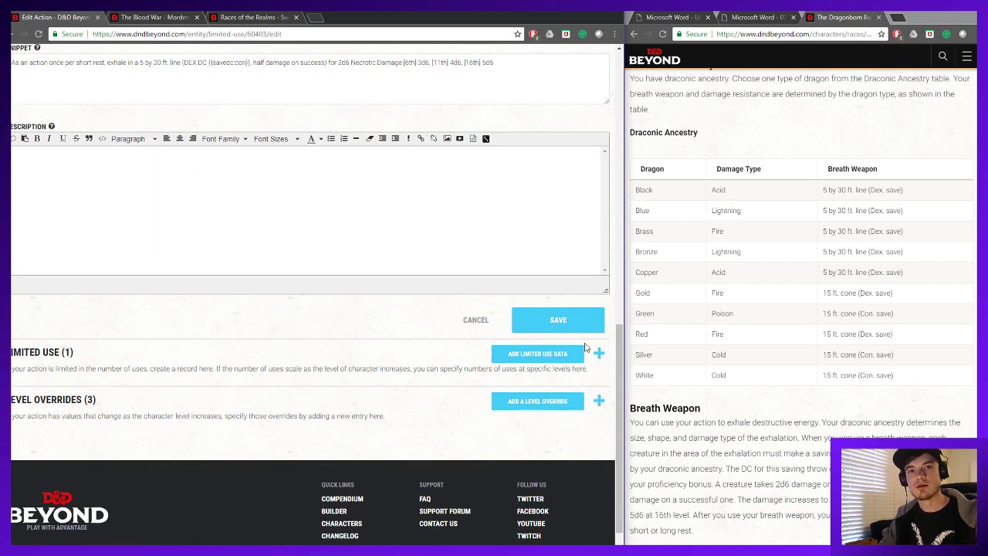
- Show the level 6, 11 and 16 overrides and open the level 6 one
click(596, 353)
scroll(373, 368, down, 2)
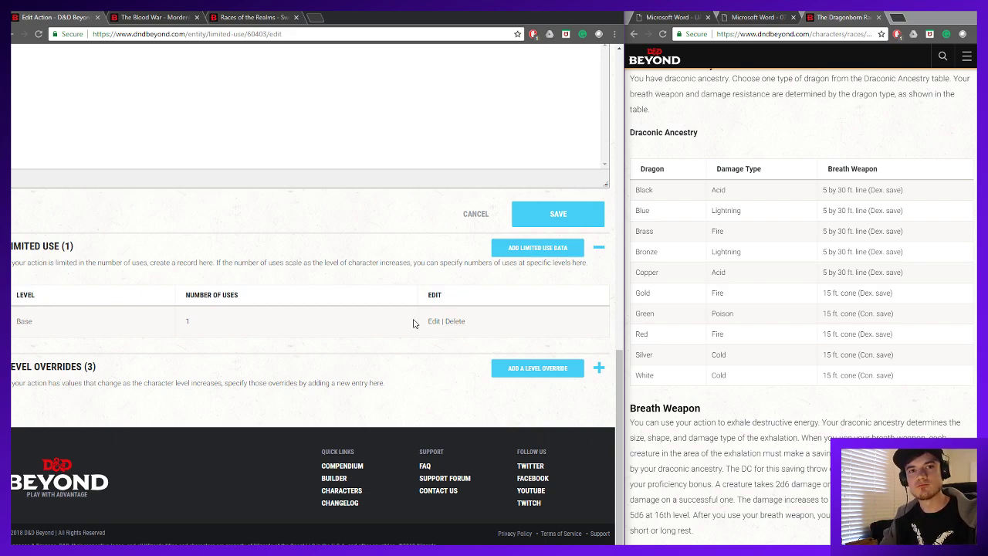
click(599, 368)
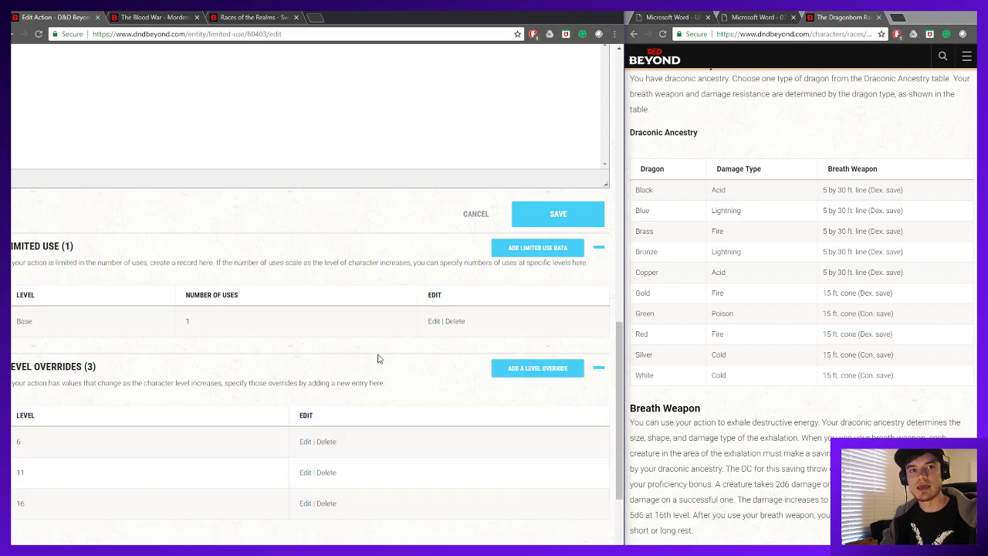
scroll(381, 358, down, 3)
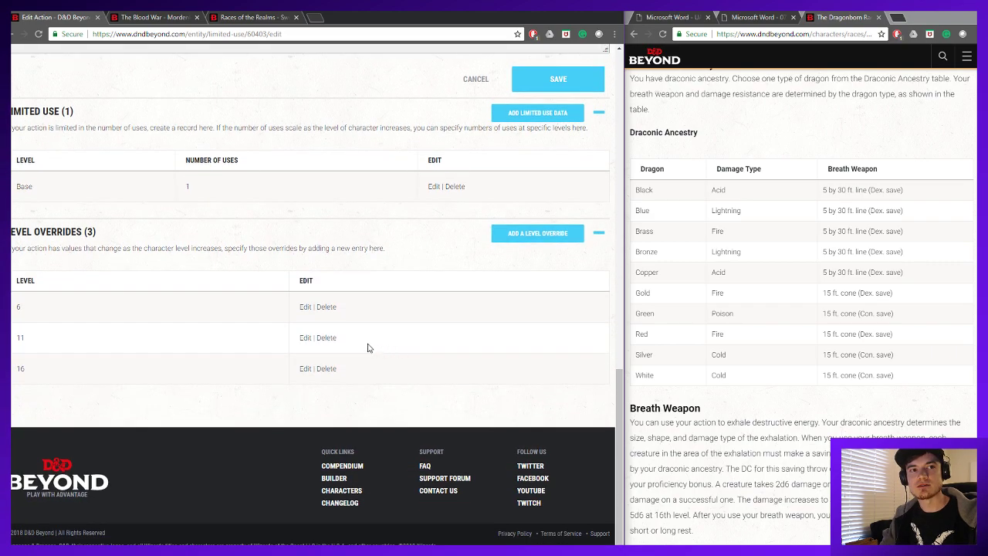
click(305, 307)
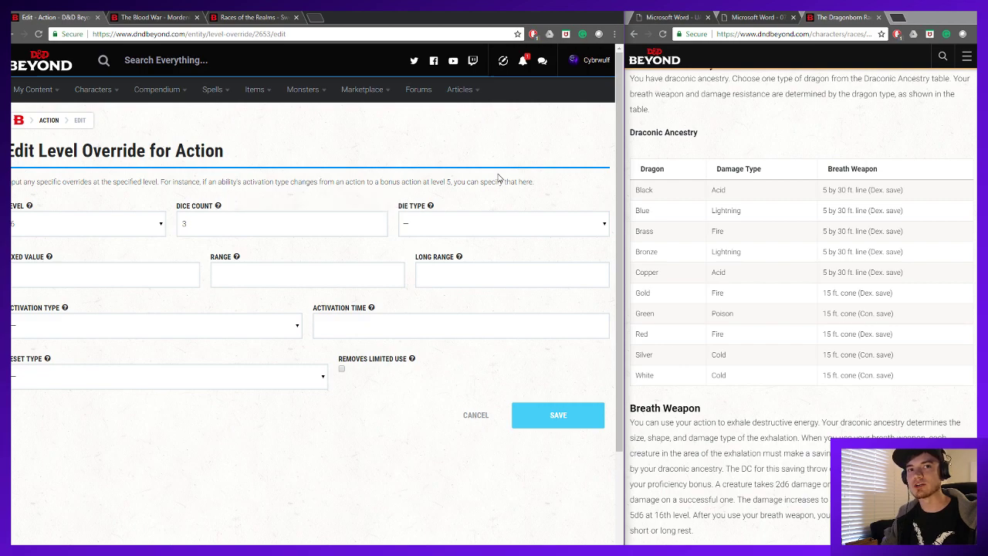
- Leave the Die Type unchanged and go back to the Copper Dragon option page
click(459, 223)
click(463, 222)
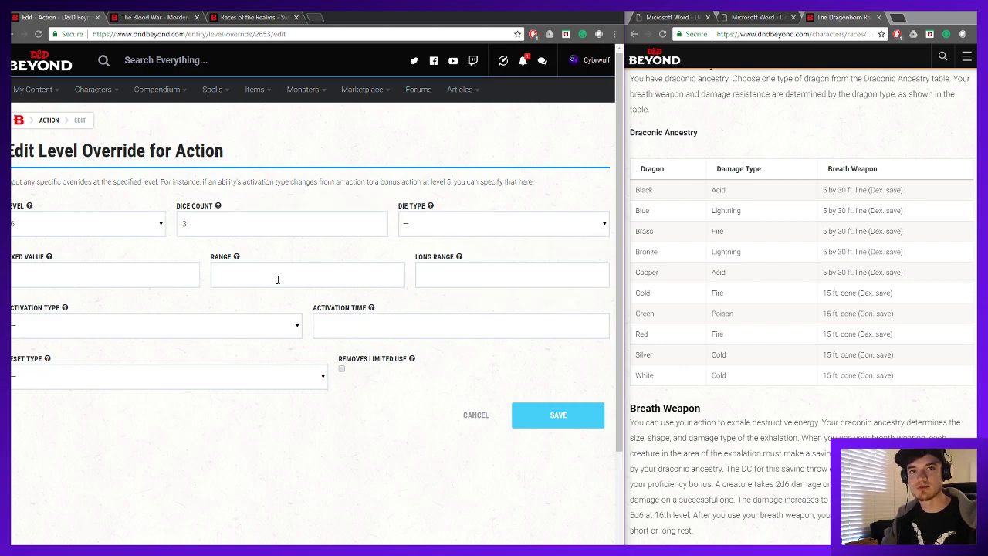
scroll(403, 378, down, 2)
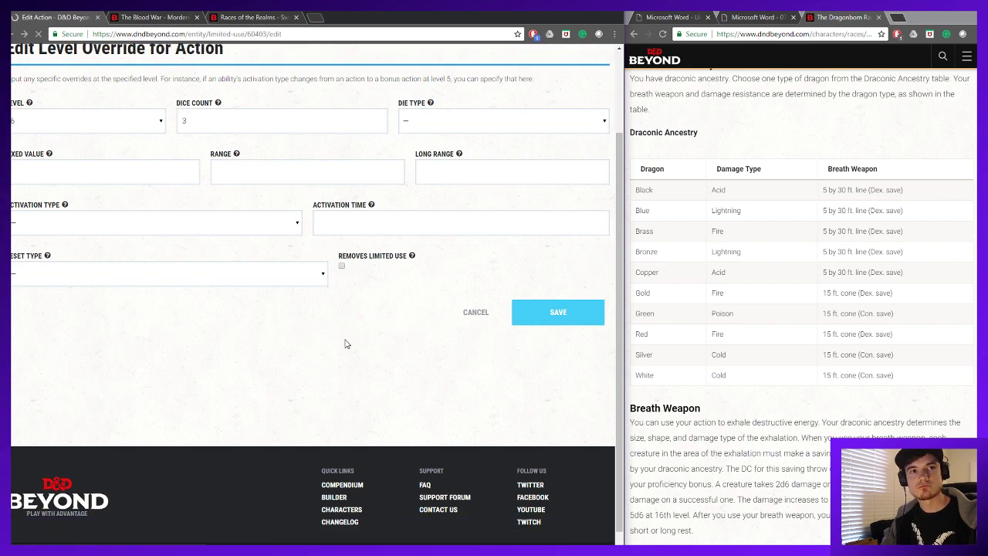
scroll(378, 325, down, 10)
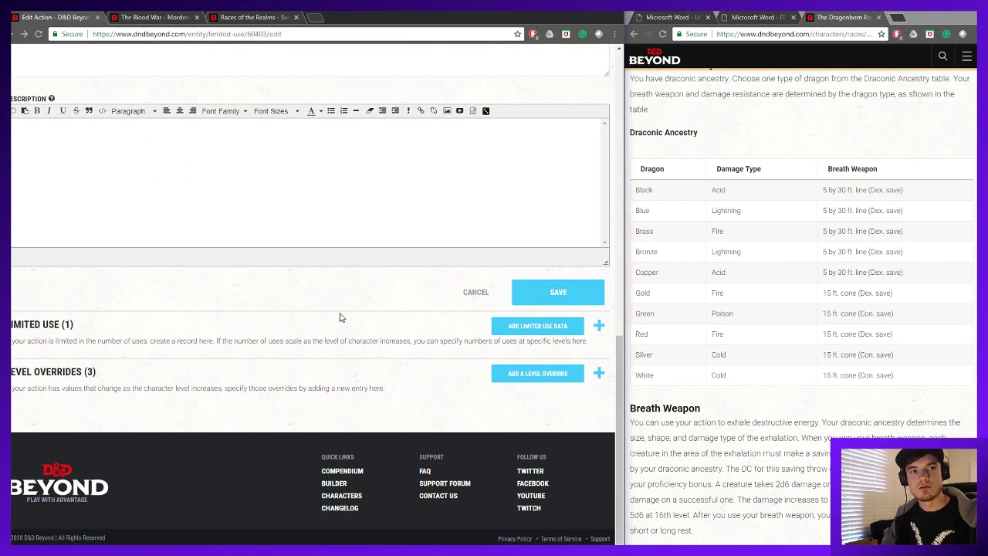
key(alt+Left)
key(alt+Left)
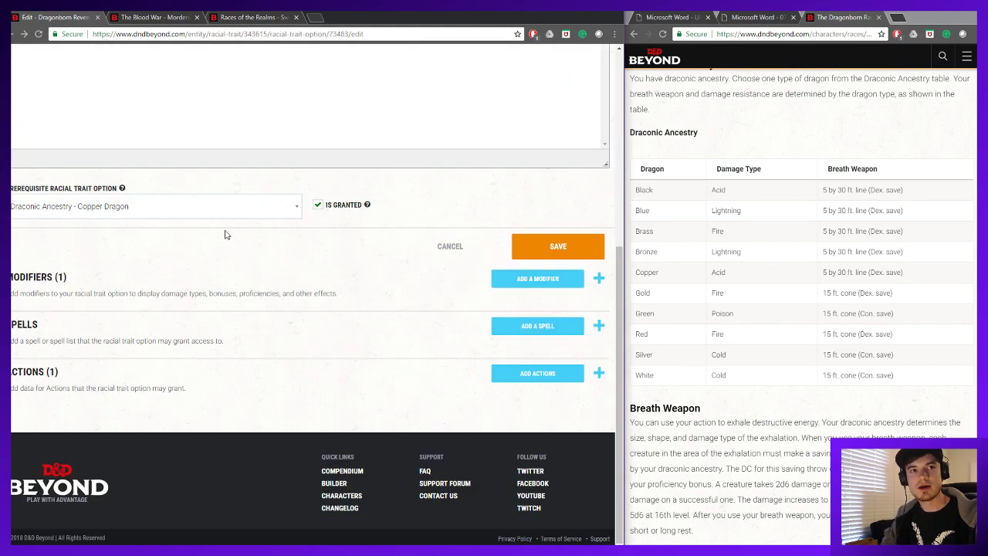
- Review the Draconic Ancestry prerequisite options, then cancel the Copper Dragon option form
scroll(291, 221, up, 2)
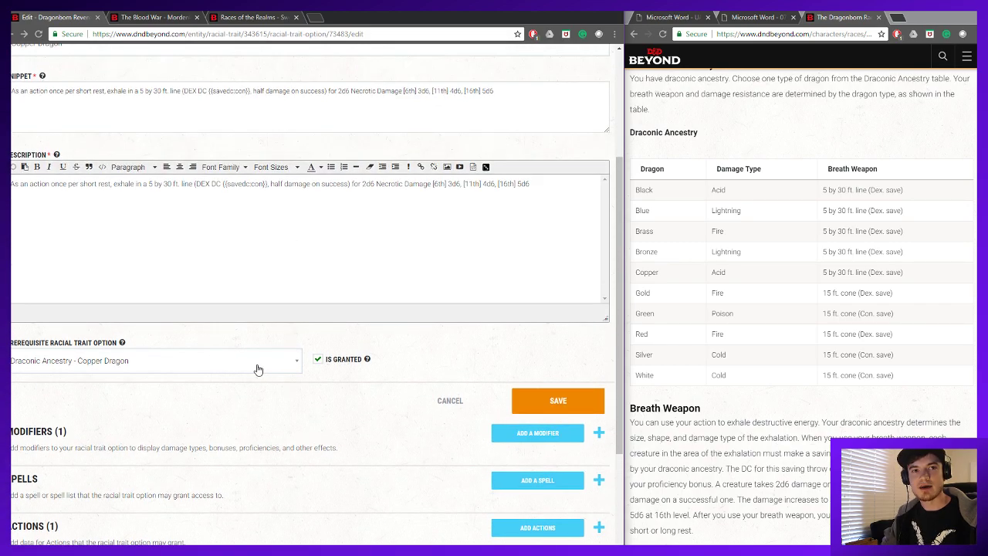
click(263, 369)
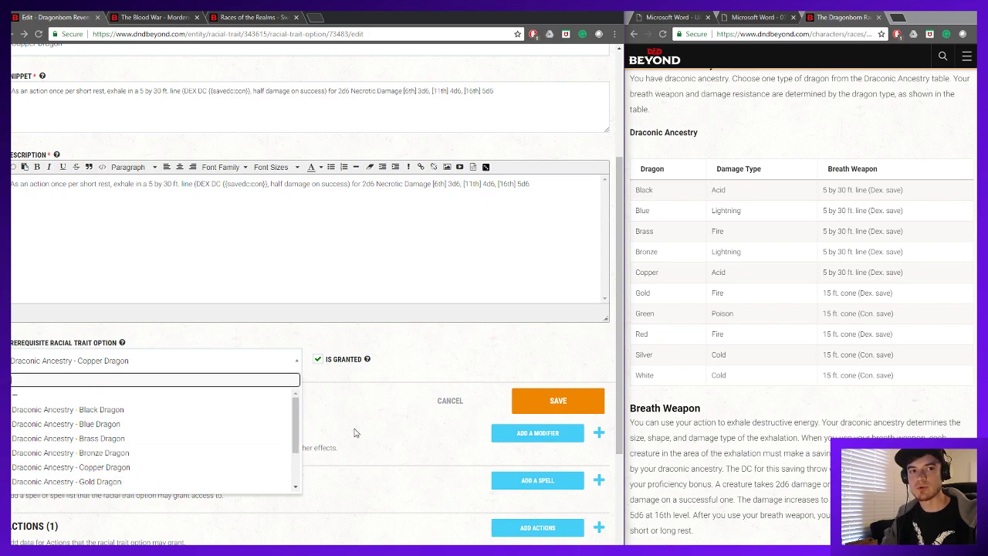
click(382, 417)
click(381, 405)
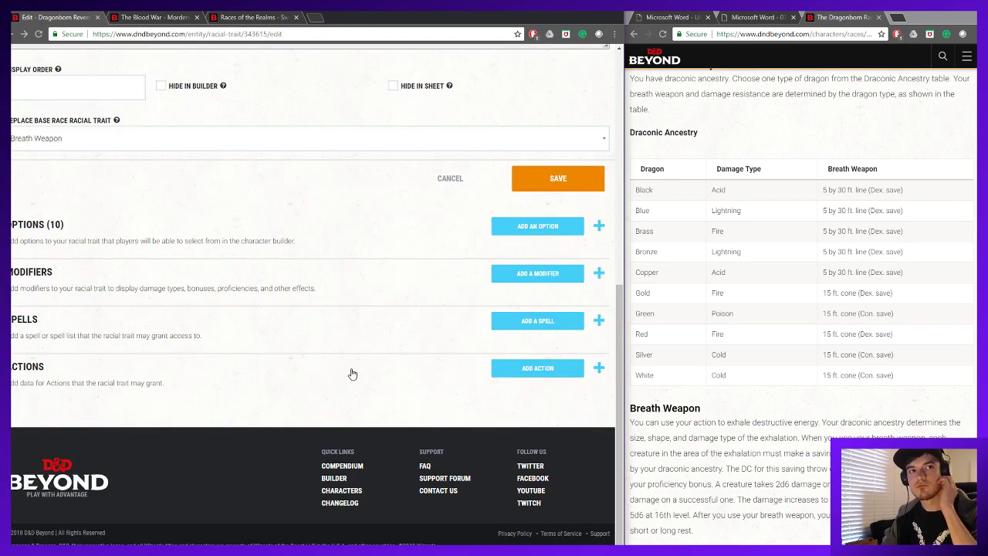
- Check which base race trait Breath Weapon replaces and return to Dragonborn Revenant
scroll(355, 355, up, 5)
click(85, 349)
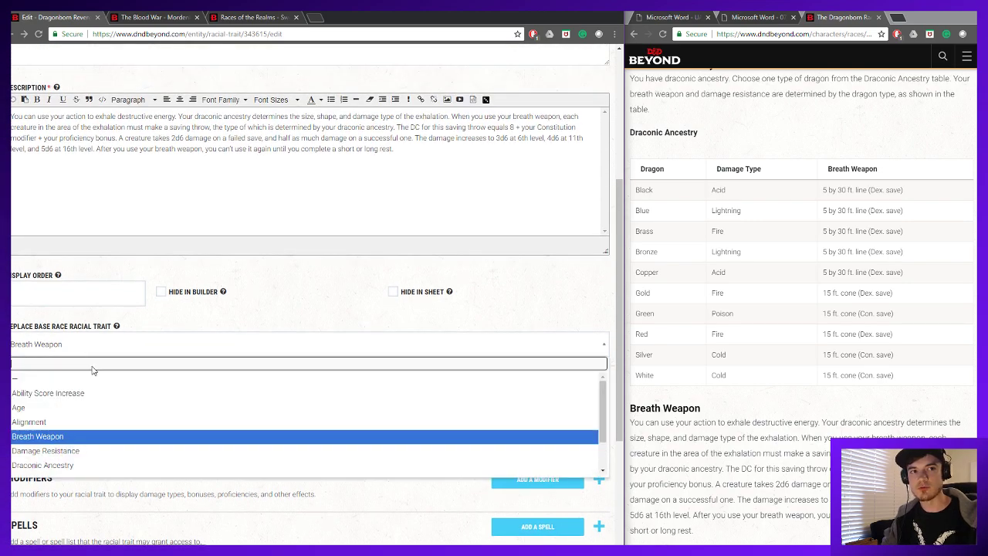
right_click(346, 302)
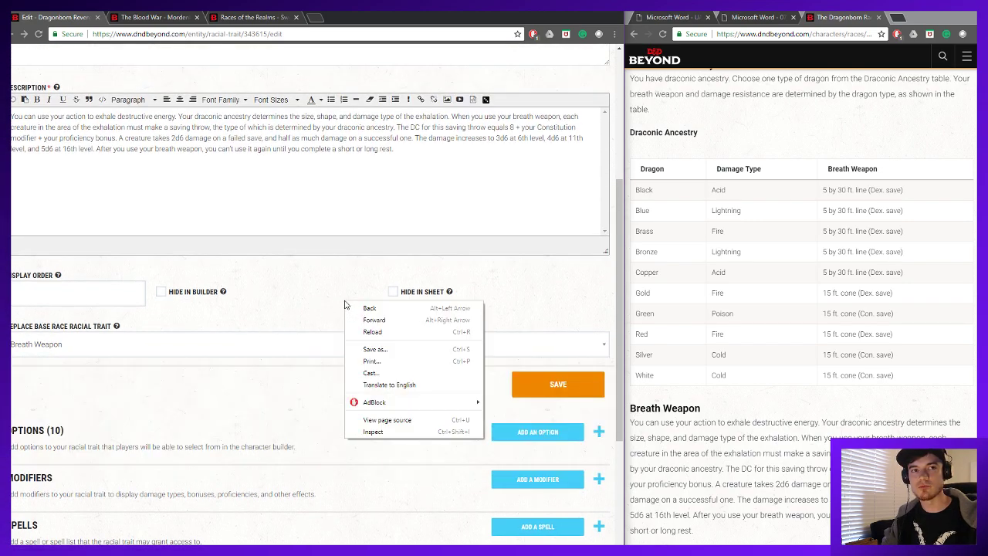
click(308, 312)
scroll(269, 360, down, 3)
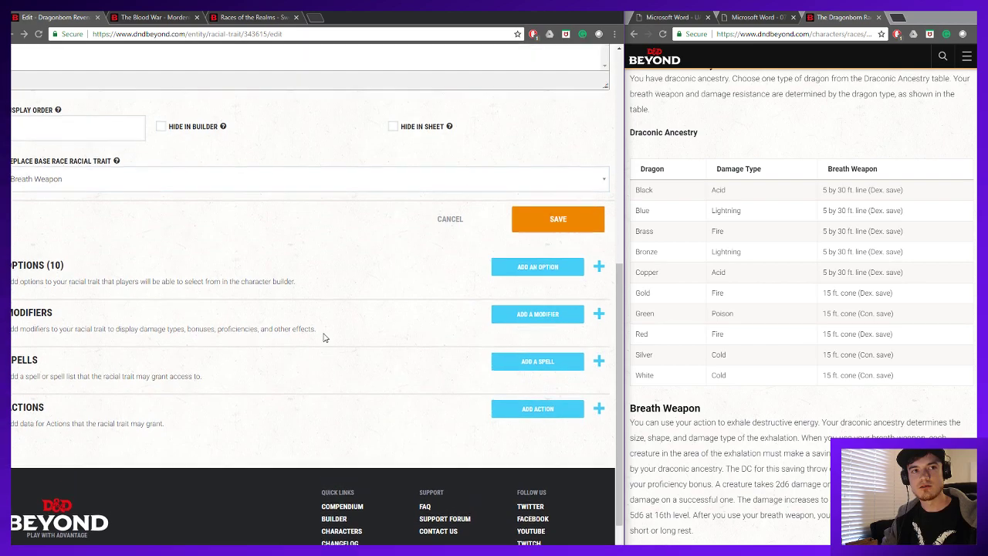
scroll(324, 335, up, 3)
click(319, 339)
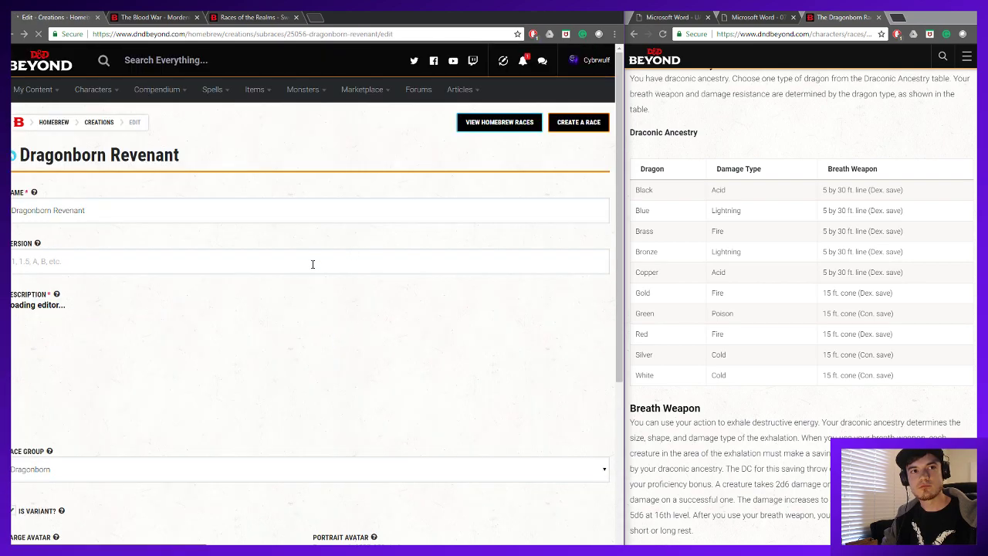
scroll(324, 332, down, 10)
- Open the Ability Score Increase trait and review its three ability bonus modifiers
click(593, 407)
scroll(392, 348, down, 3)
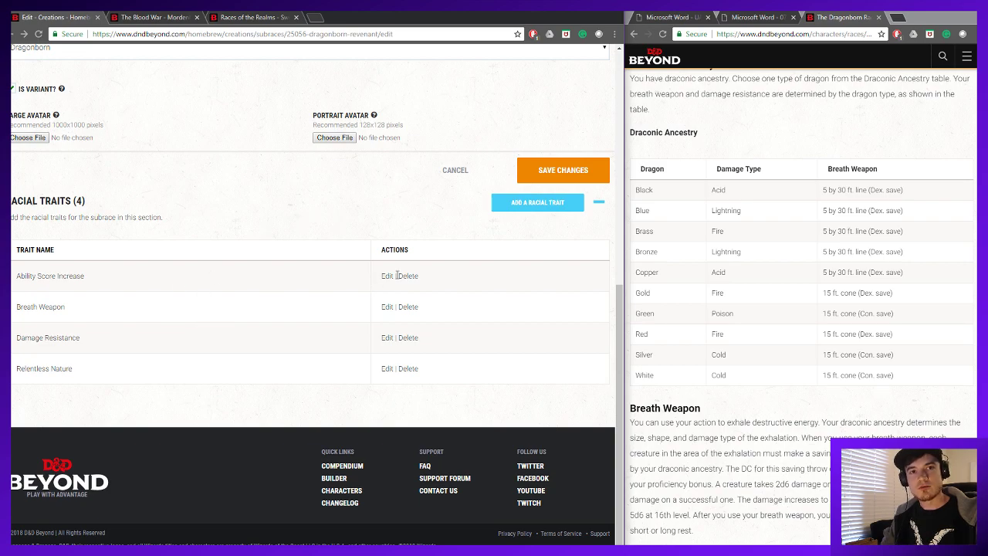
click(386, 276)
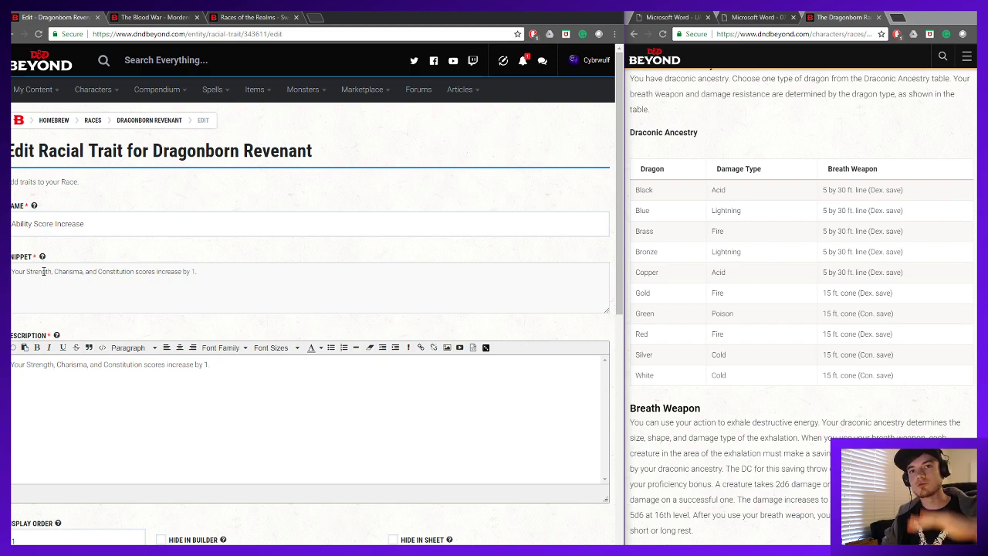
click(804, 284)
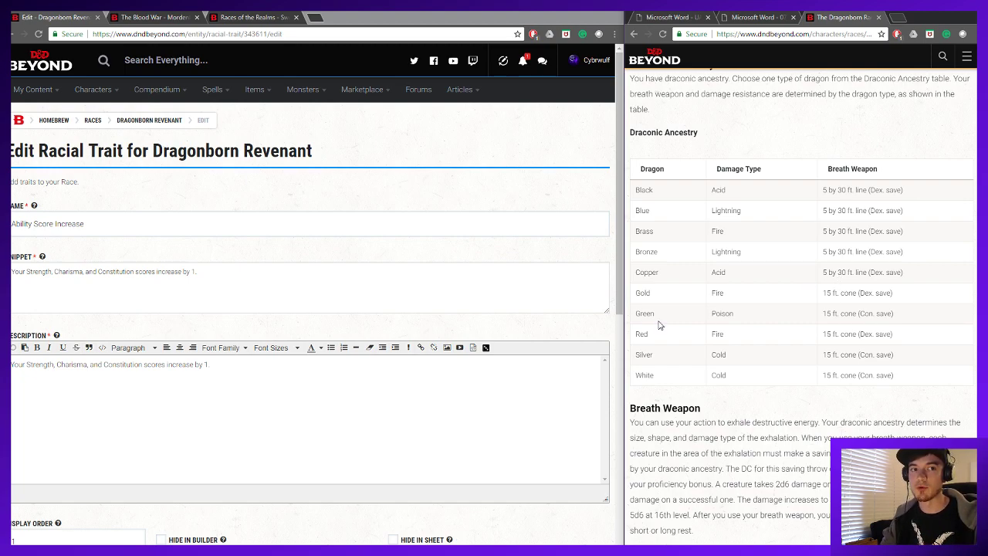
scroll(481, 347, down, 5)
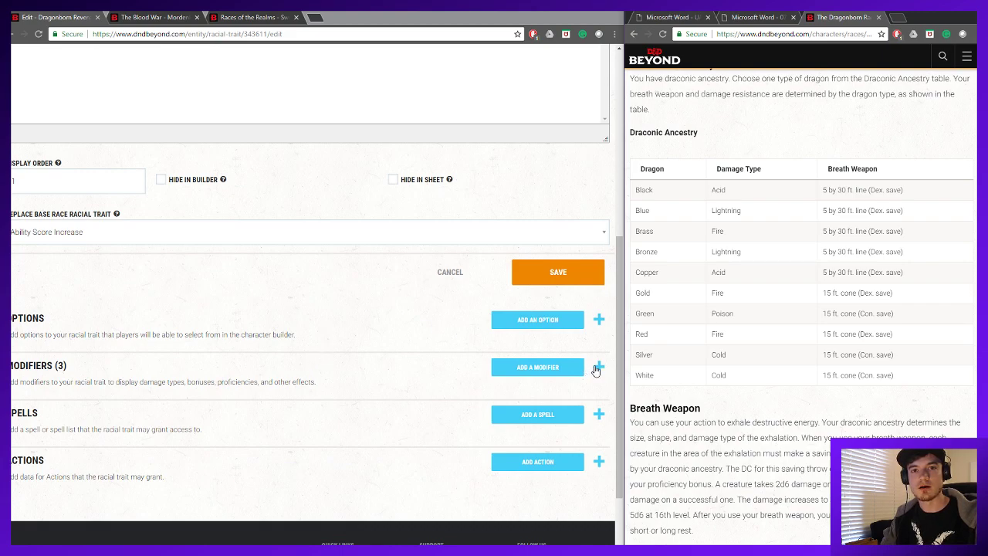
click(598, 367)
scroll(85, 368, down, 2)
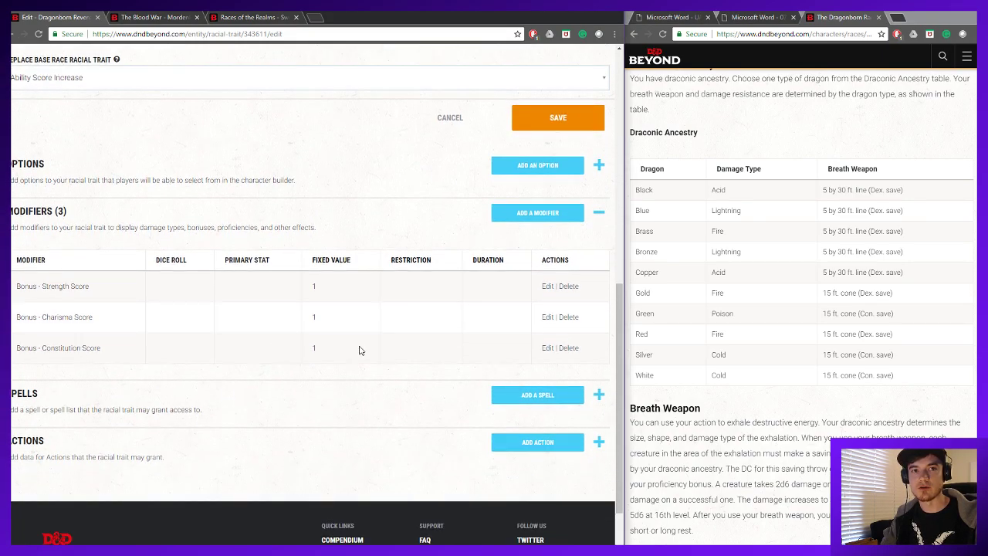
- Return to the Dragonborn Revenant page and list its racial traits again
key(alt+Left)
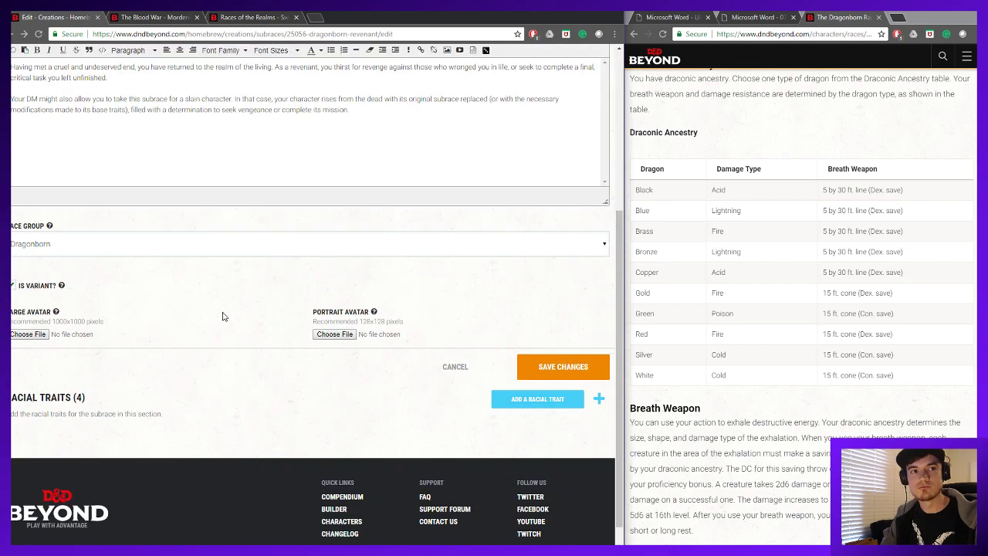
click(600, 403)
scroll(378, 330, down, 3)
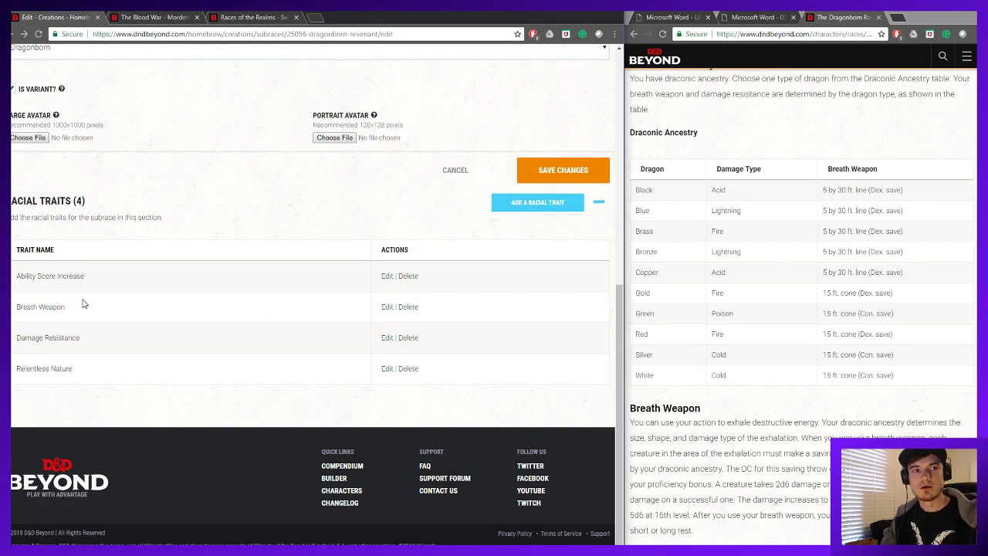
click(387, 338)
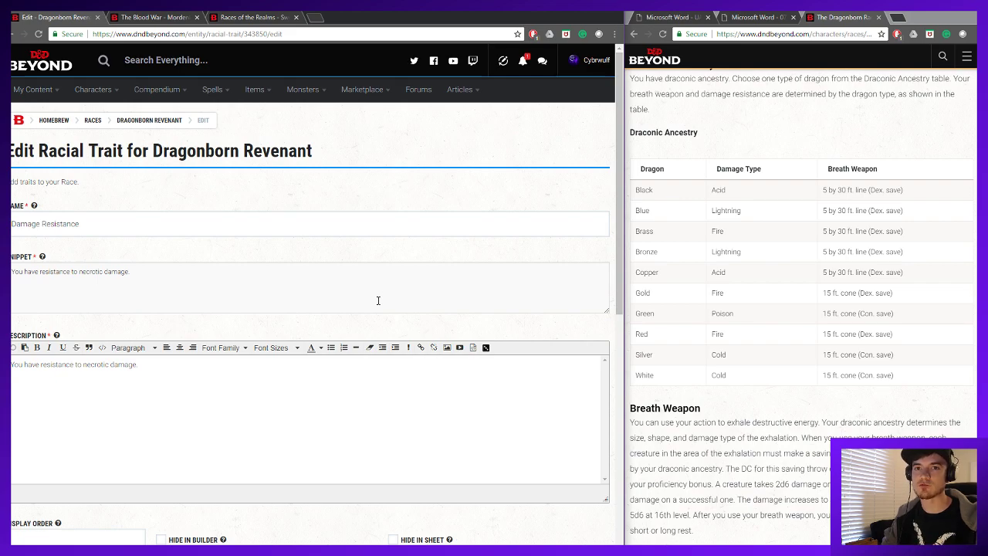
scroll(386, 308, down, 2)
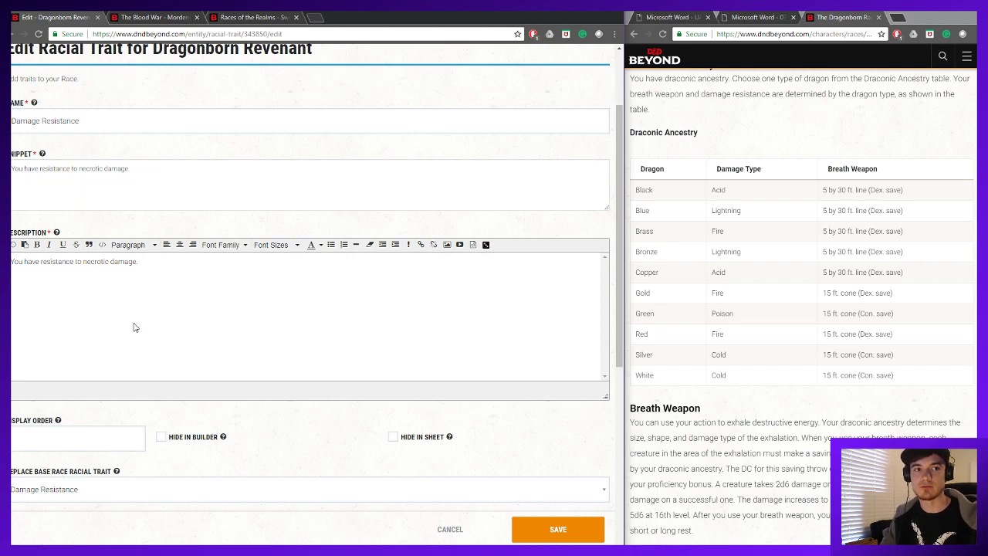
scroll(133, 326, down, 3)
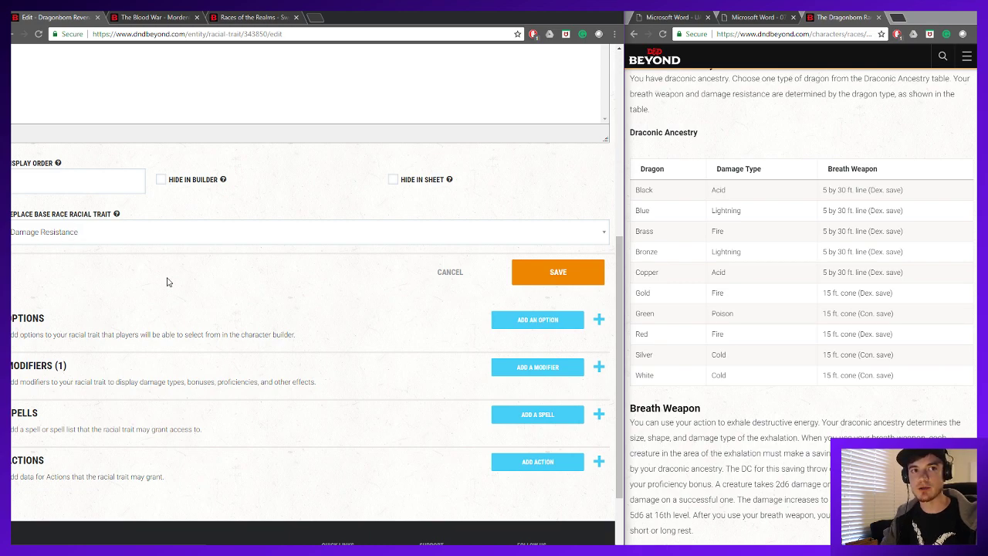
scroll(145, 265, down, 2)
click(595, 280)
scroll(265, 316, down, 1)
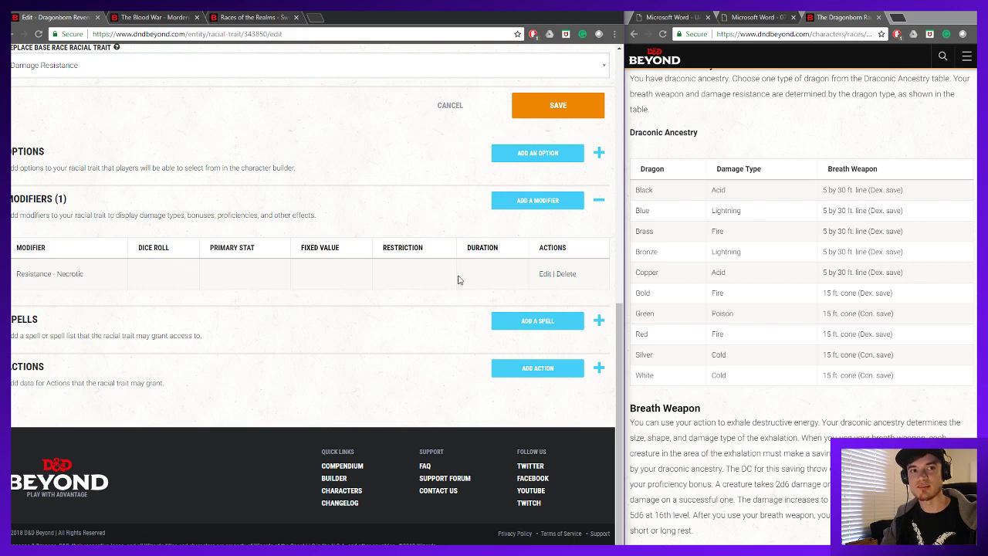
scroll(257, 192, up, 2)
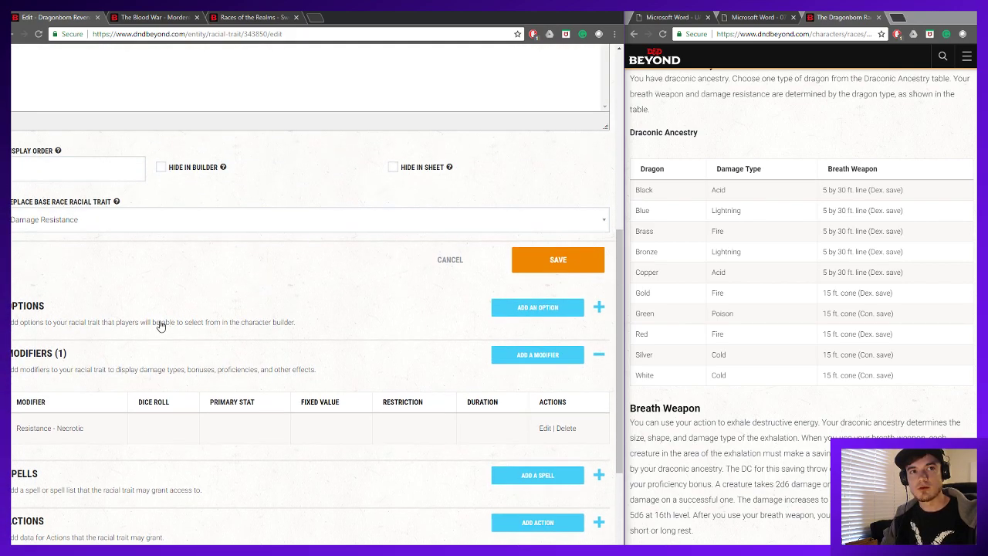
scroll(298, 227, up, 1)
scroll(314, 218, down, 1)
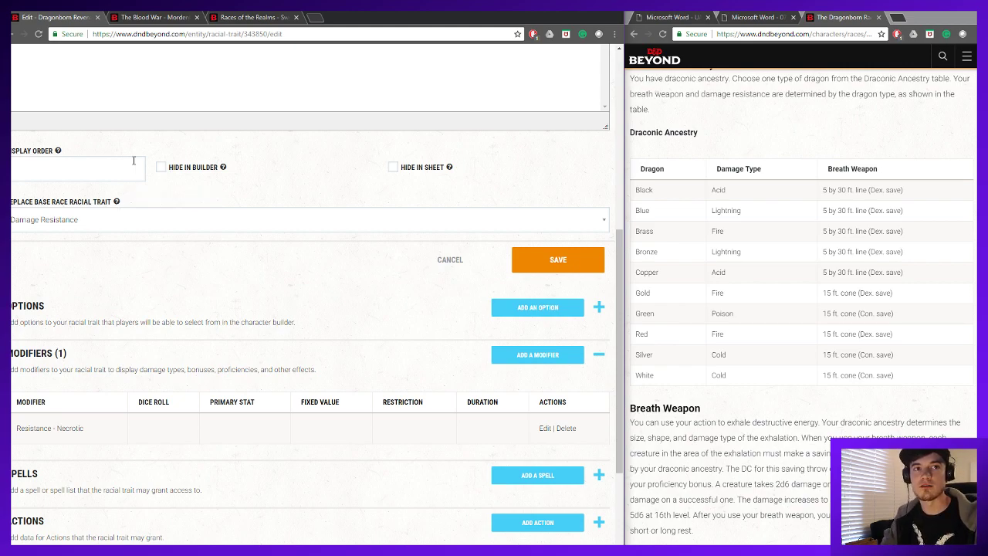
scroll(334, 161, up, 1)
key(alt+Left)
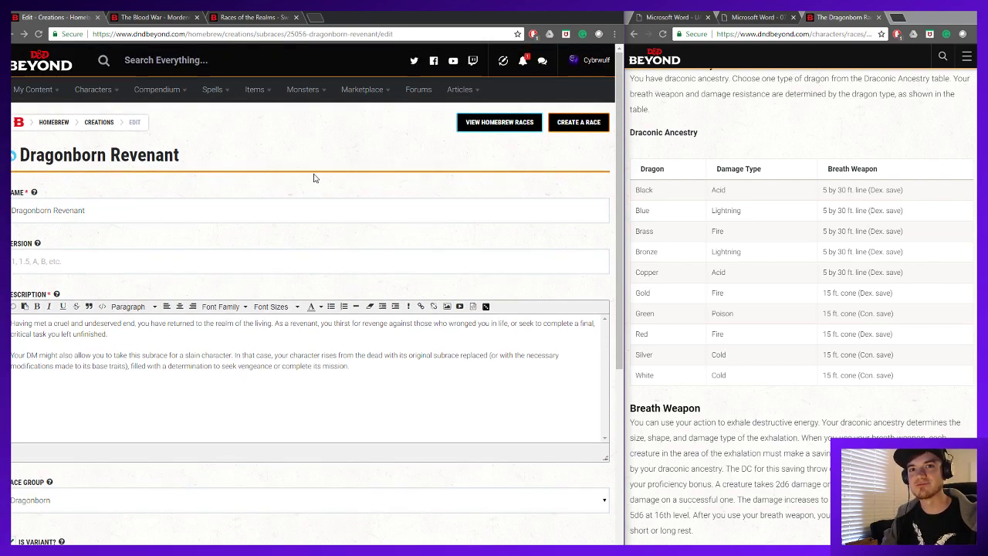
- Go back to the revenant-filtered creations list and briefly expand, then collapse, the Tiefling Revenant row
key(alt+Left)
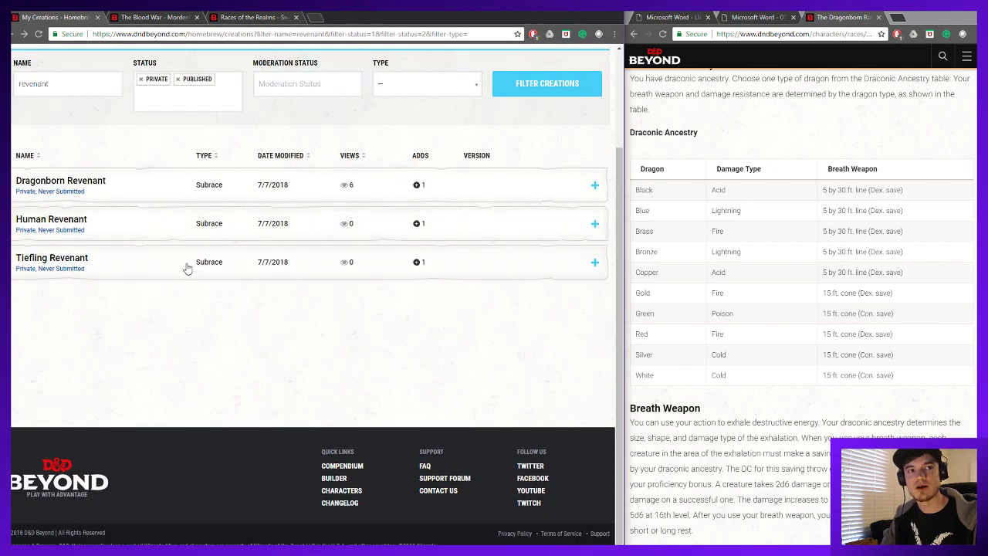
click(223, 261)
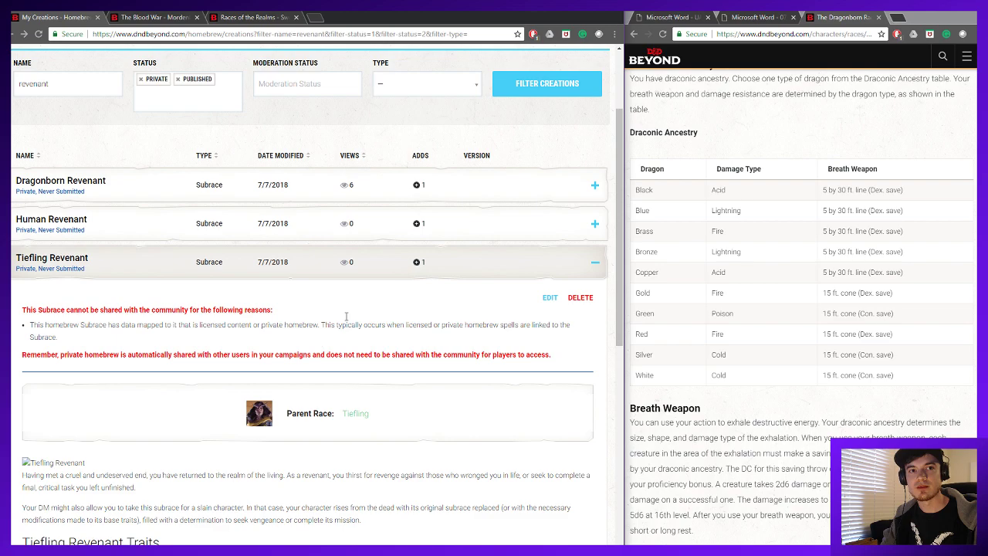
click(159, 272)
- Create a Race variant of Tiefling using Levistus Tiefling as the template
scroll(162, 131, up, 2)
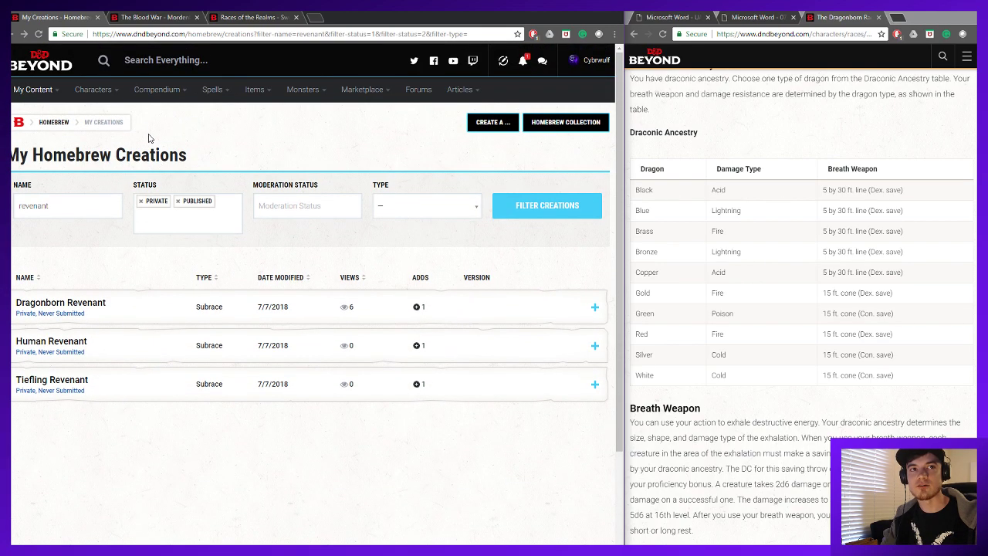
mouse_move(493, 122)
click(489, 212)
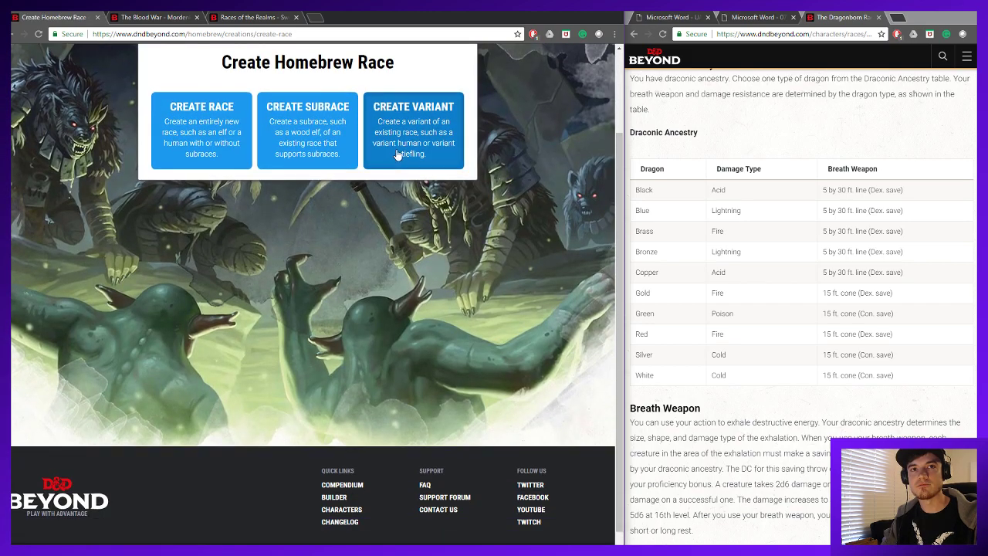
click(397, 155)
click(271, 228)
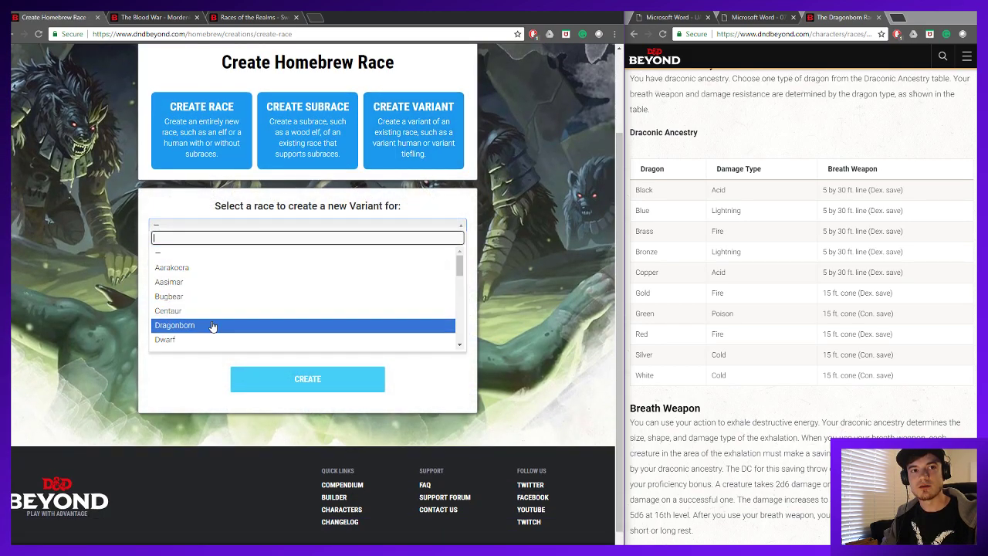
text(tief)
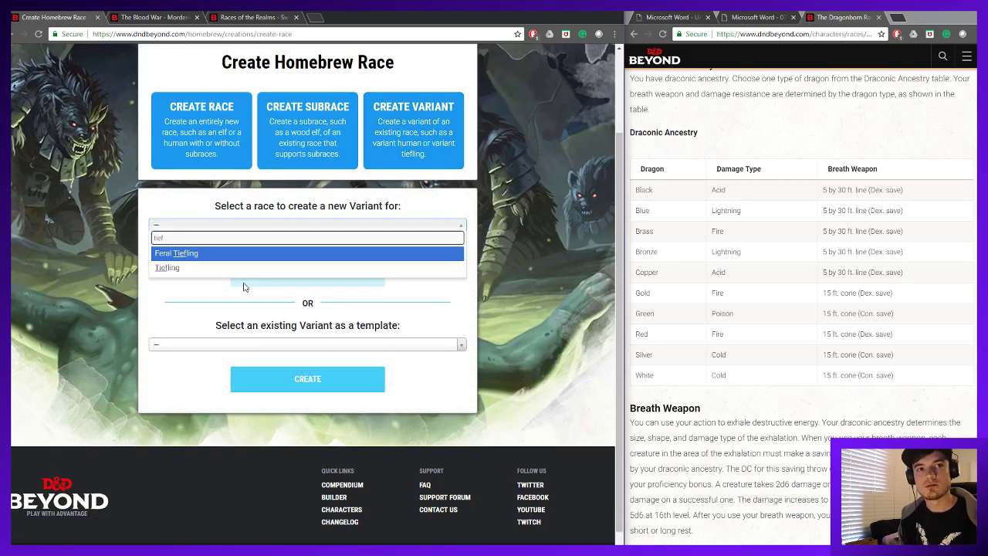
click(242, 269)
click(232, 344)
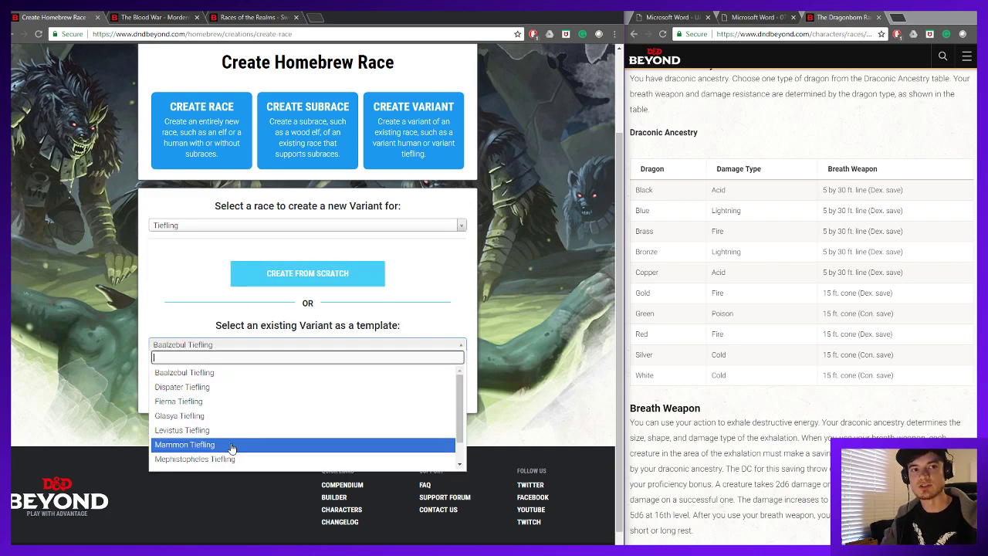
click(226, 430)
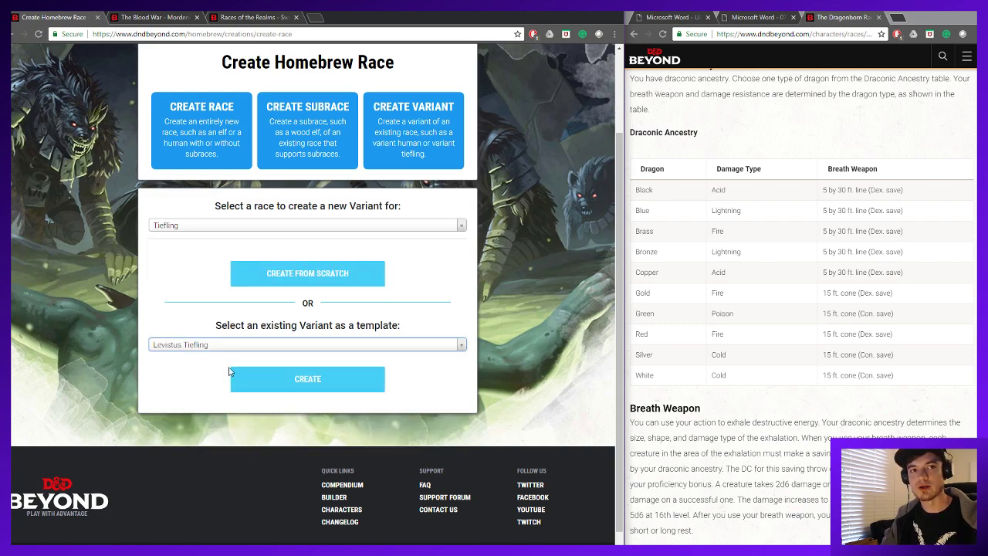
click(293, 379)
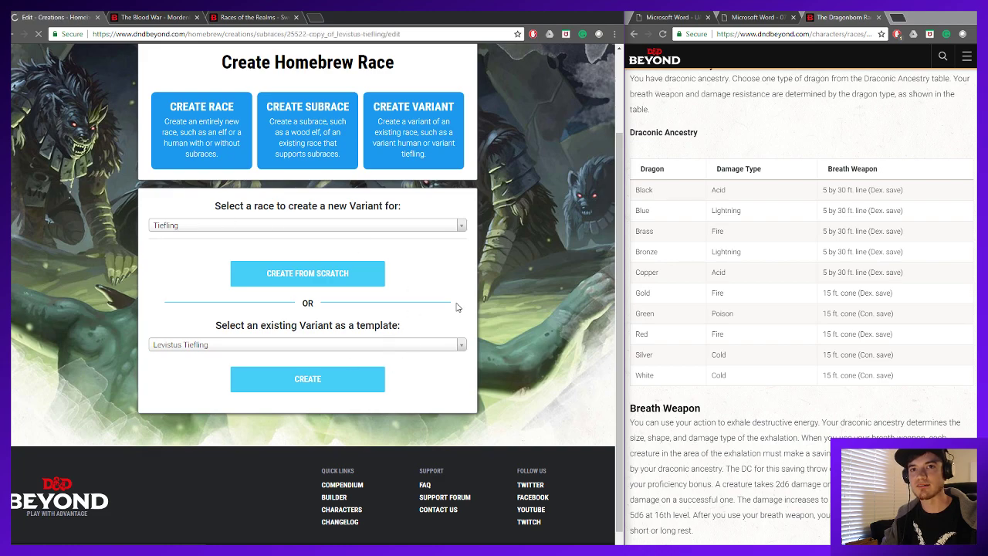
- Expand the copy's Racial Traits and open the Legacy of Stygia trait for editing
scroll(425, 287, down, 5)
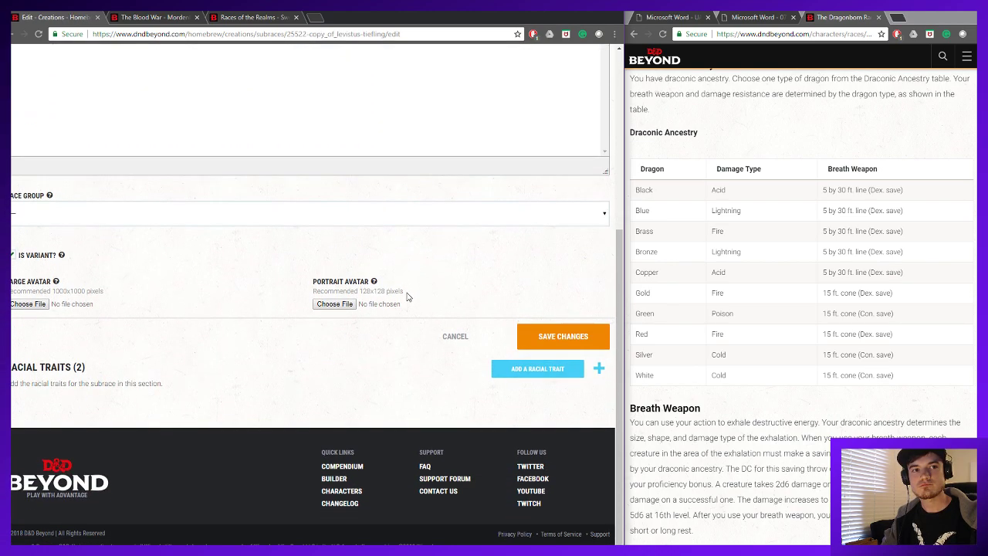
click(601, 374)
scroll(331, 375, down, 2)
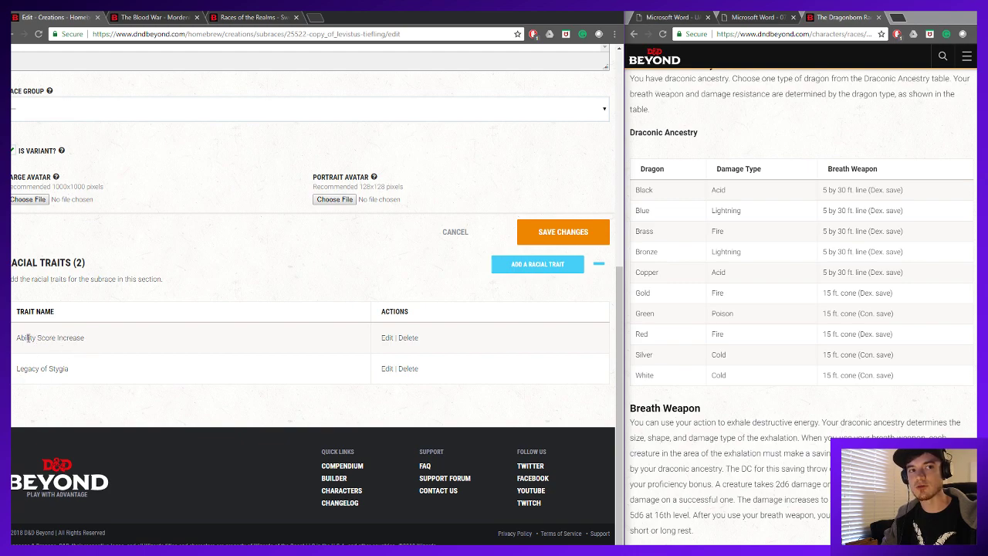
click(387, 369)
- Switch to the Gothic Heroes document, then to The Blood War's Tiefling Subraces section
scroll(247, 301, down, 5)
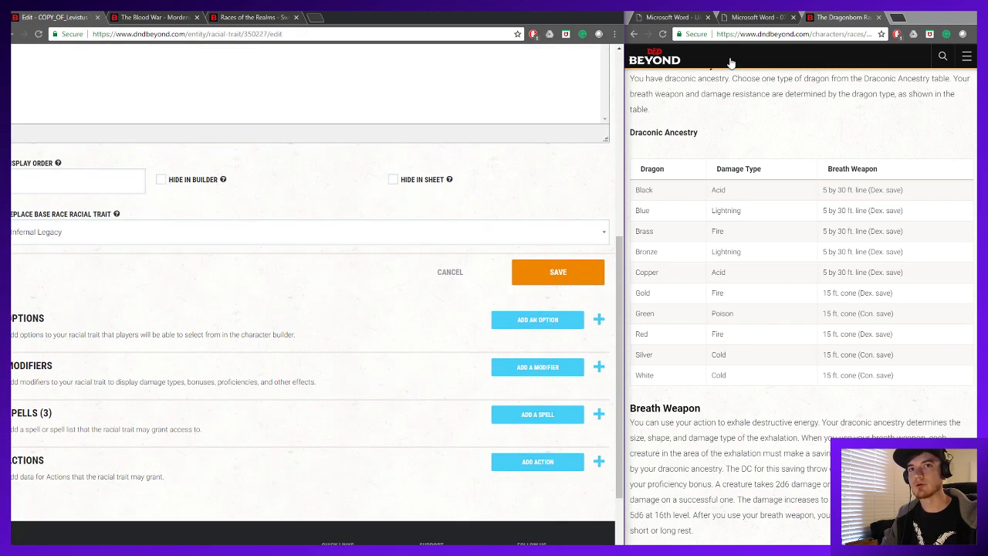
click(668, 21)
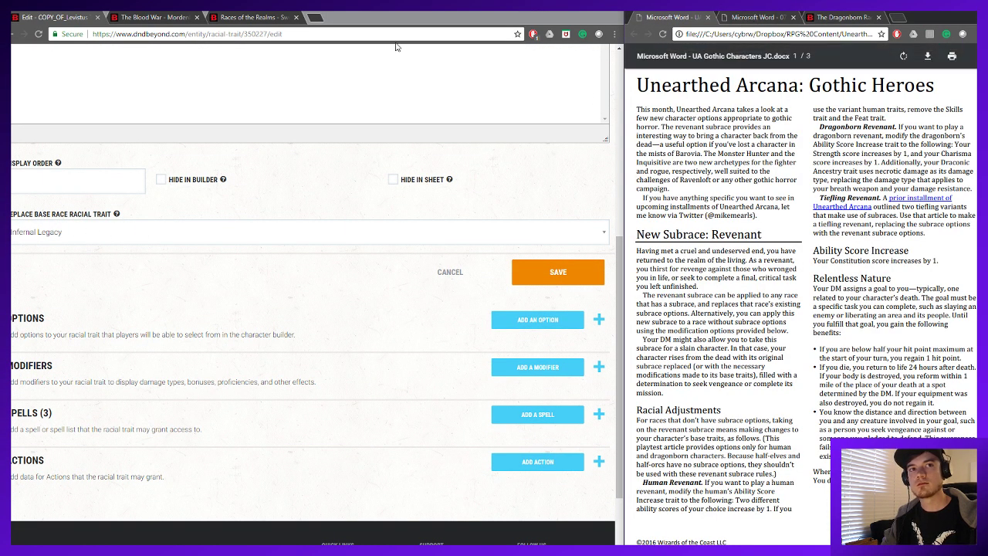
click(148, 20)
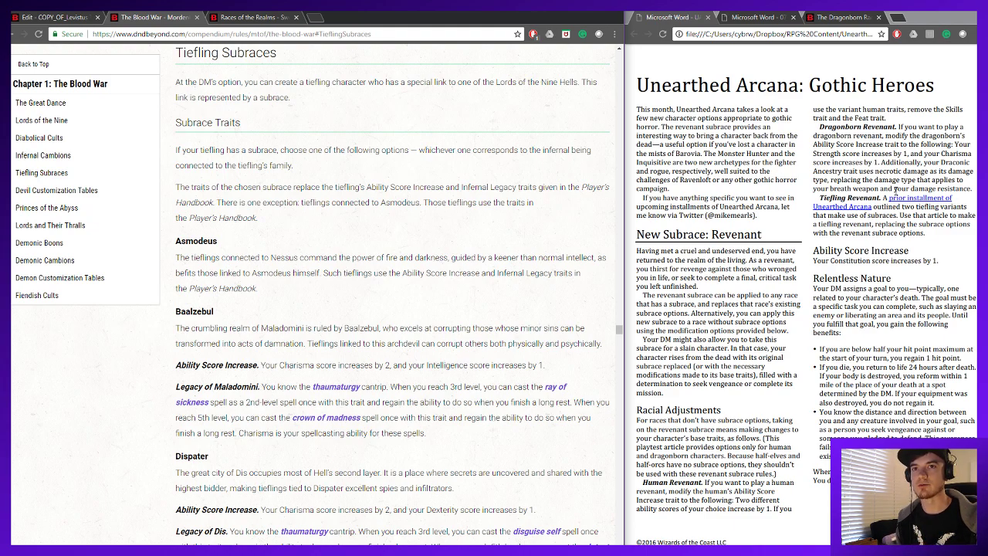
- In the That Old Black Magic document, review the Abyssal Tiefling section text
click(770, 17)
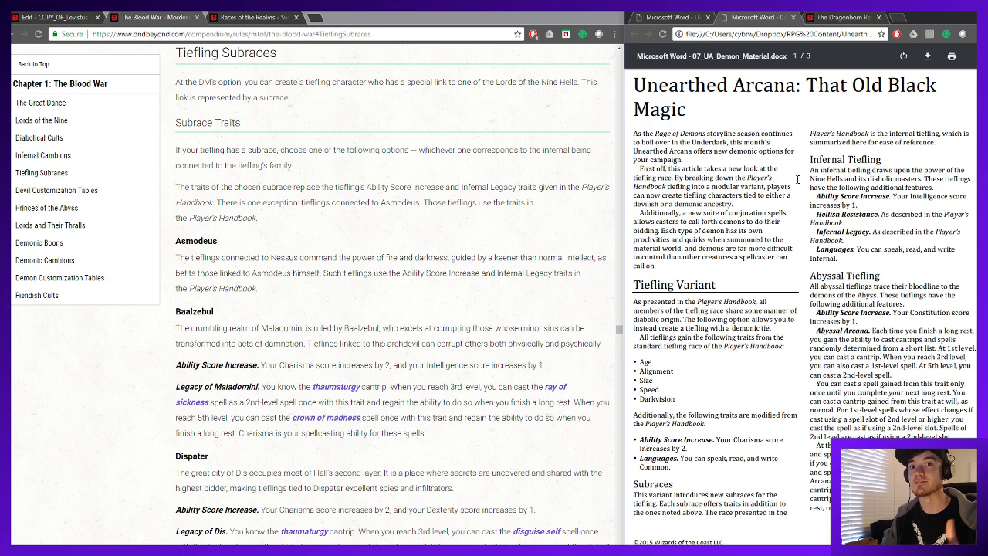
scroll(799, 179, down, 3)
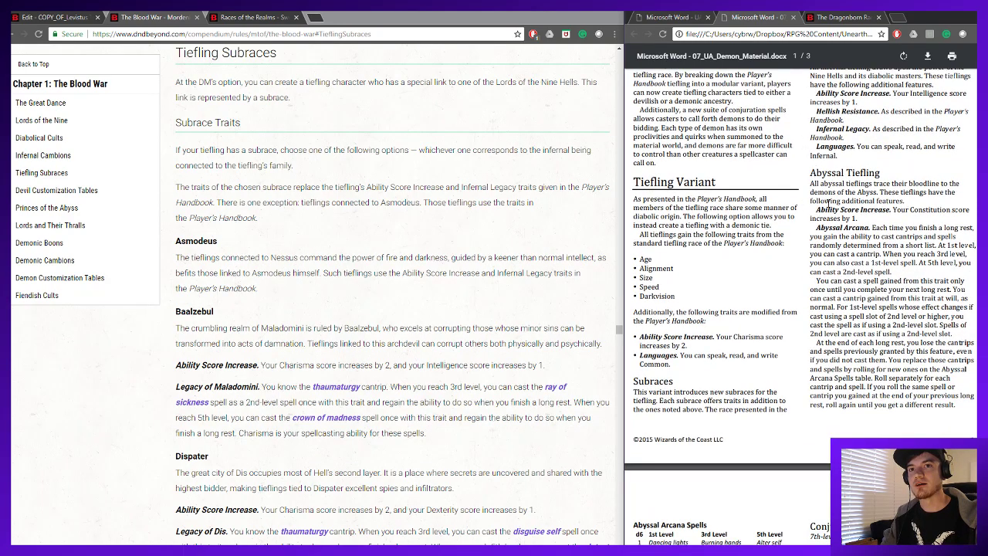
scroll(828, 202, up, 3)
drag(815, 275, 826, 501)
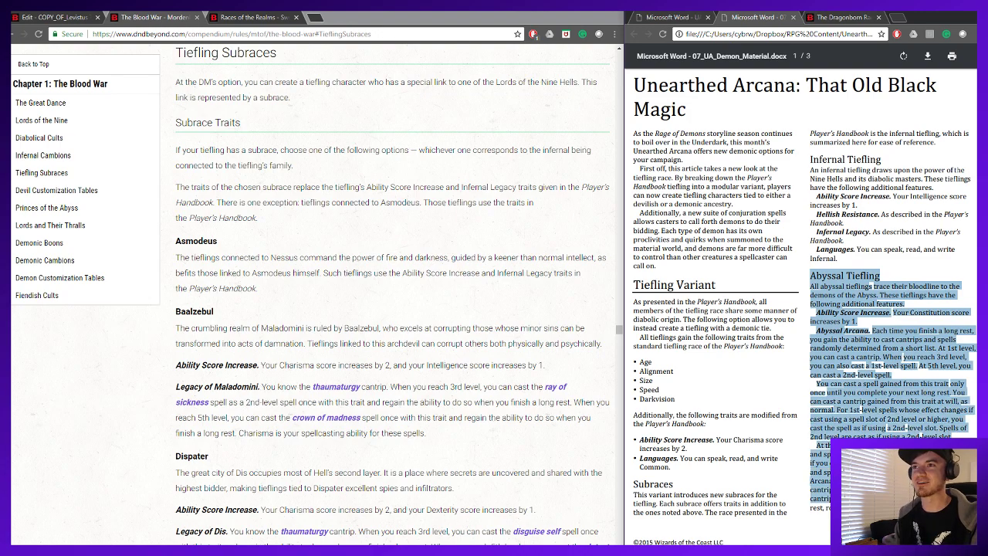
click(883, 340)
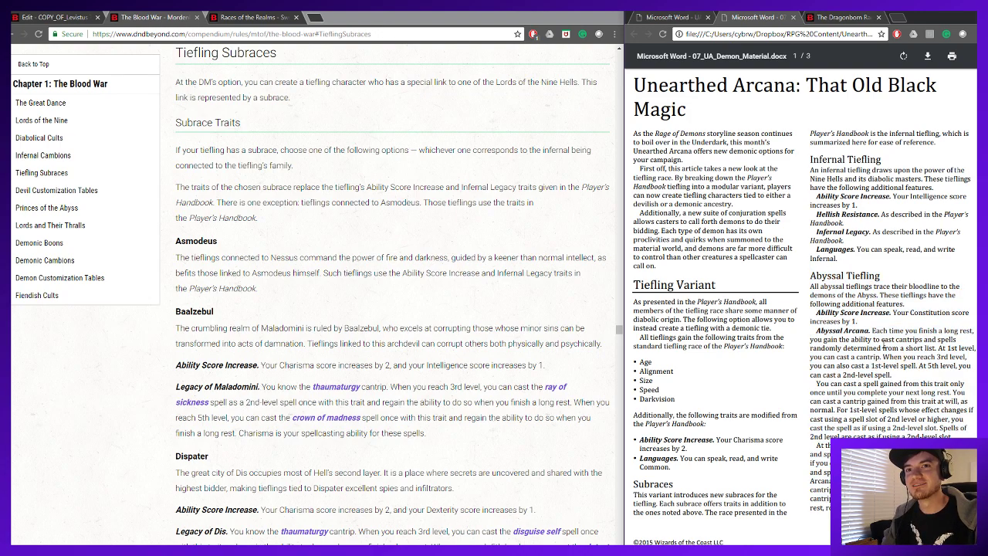
scroll(875, 328, down, 3)
scroll(879, 330, up, 4)
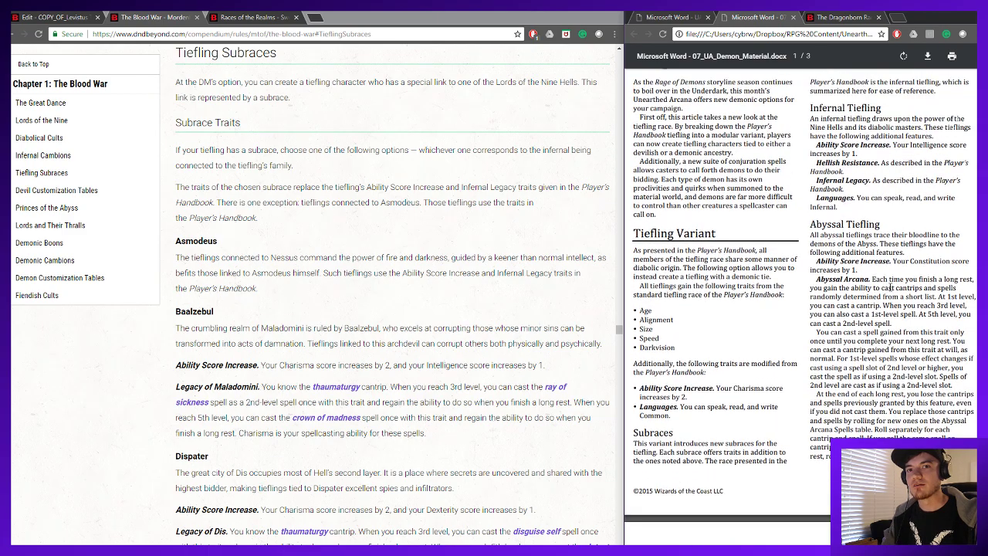
scroll(885, 329, down, 2)
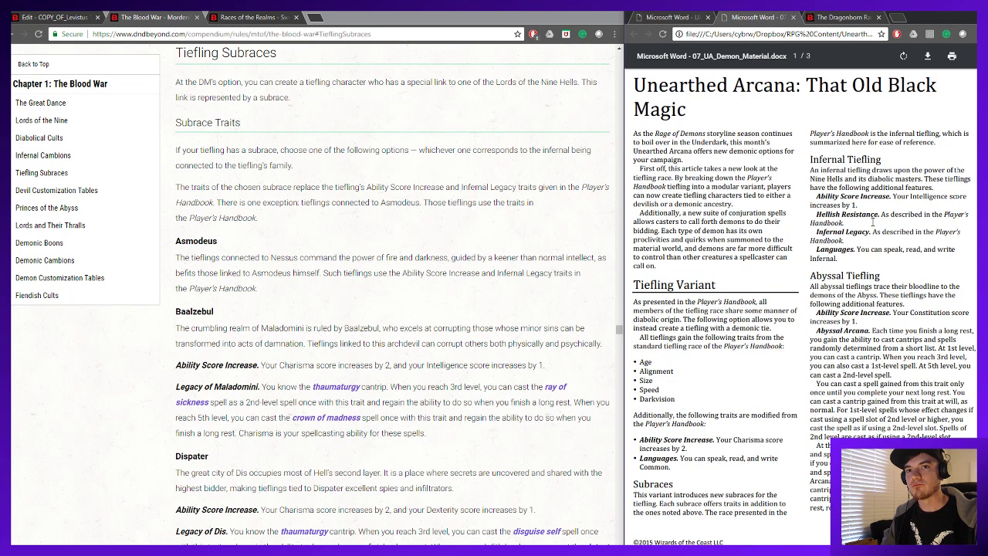
- Check the Infernal Tiefling's Infernal Legacy and Intelligence increase, then return to the Gothic Heroes article
drag(817, 232, 877, 233)
click(825, 233)
drag(816, 232, 863, 233)
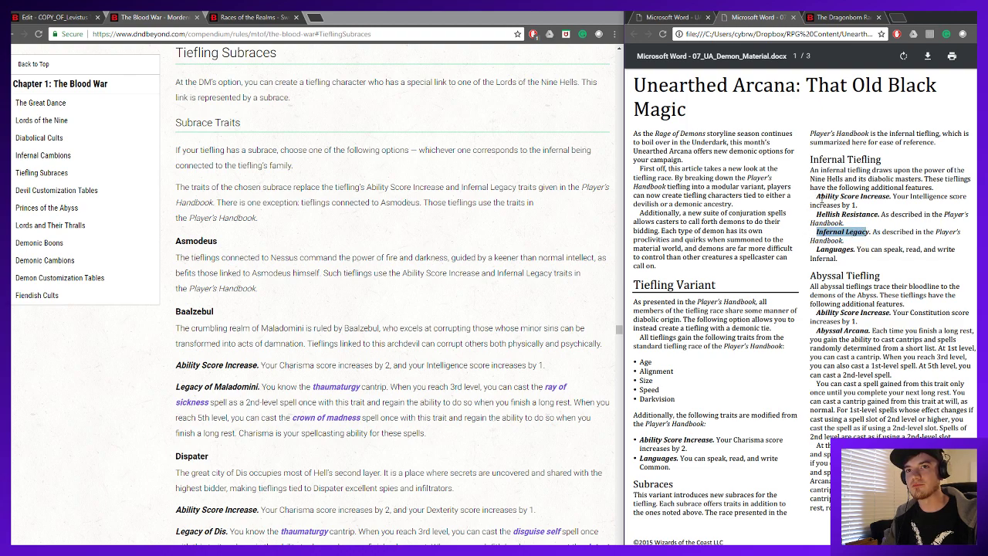
drag(817, 196, 861, 205)
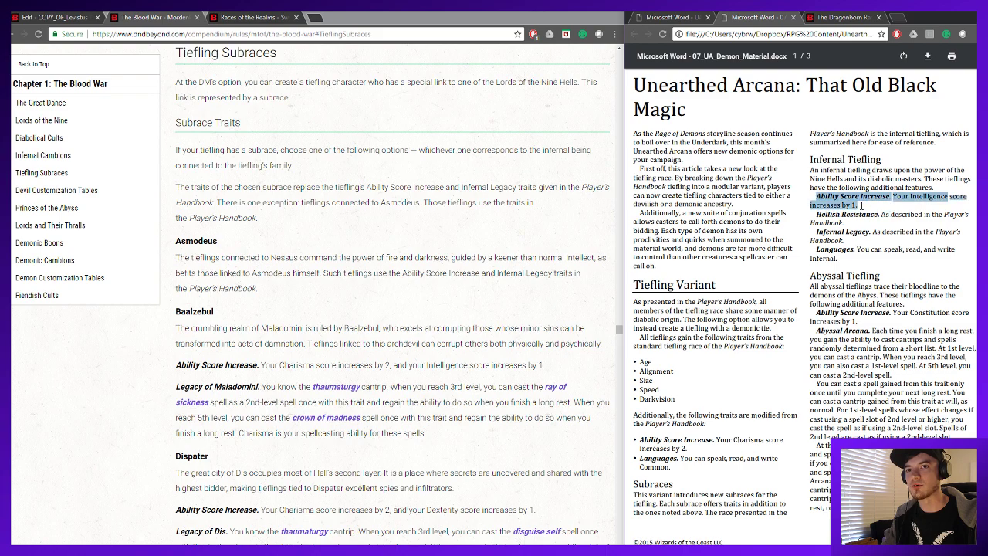
click(877, 228)
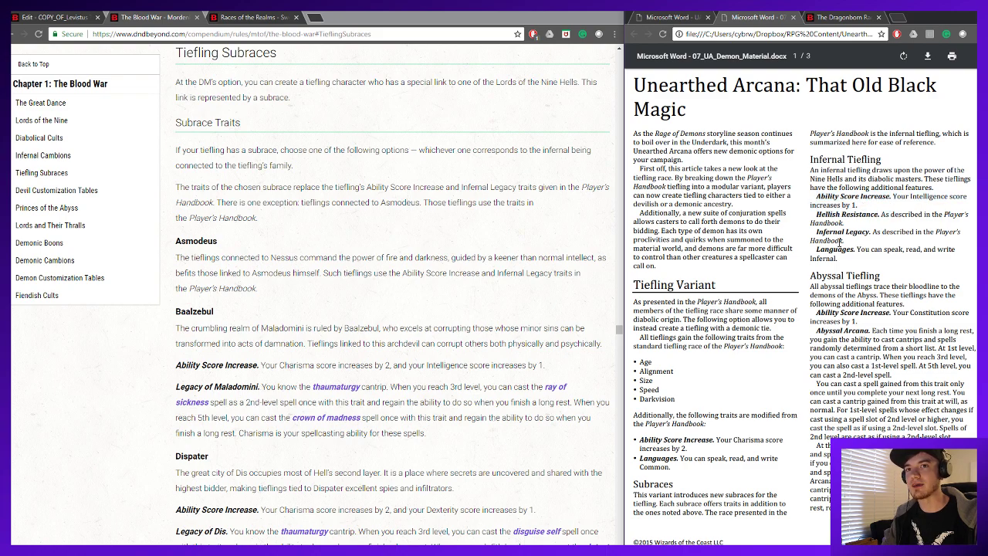
scroll(883, 235, down, 1)
scroll(871, 280, up, 2)
scroll(854, 225, down, 2)
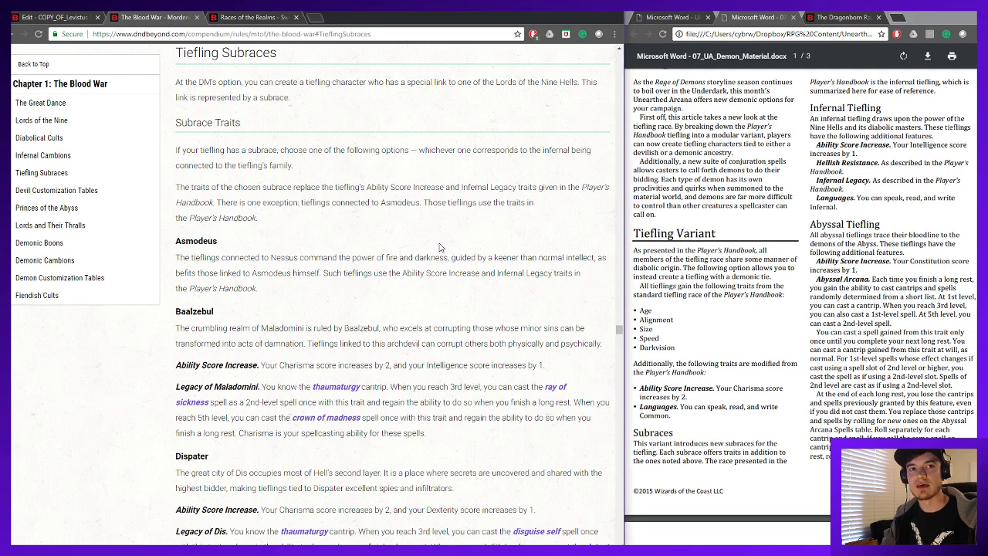
scroll(229, 207, down, 1)
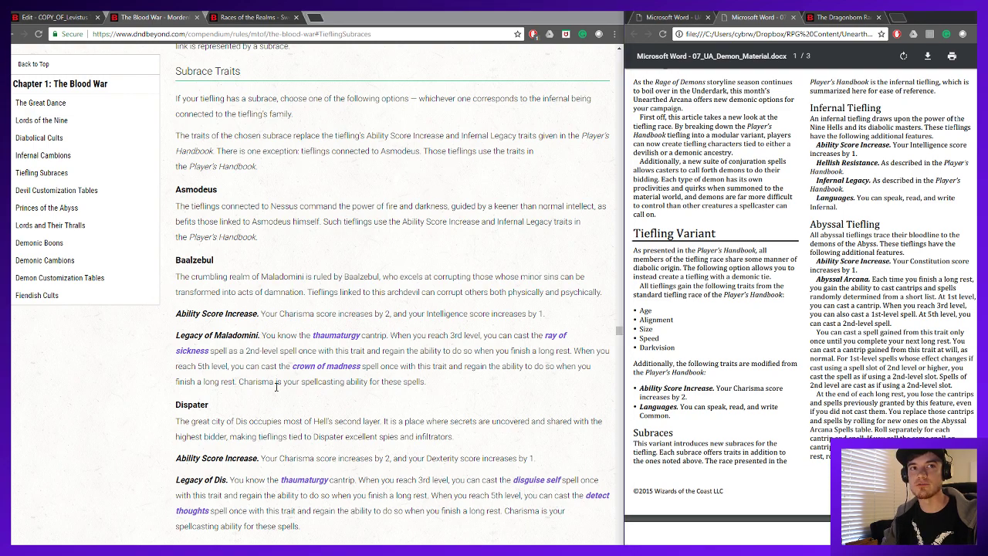
click(670, 17)
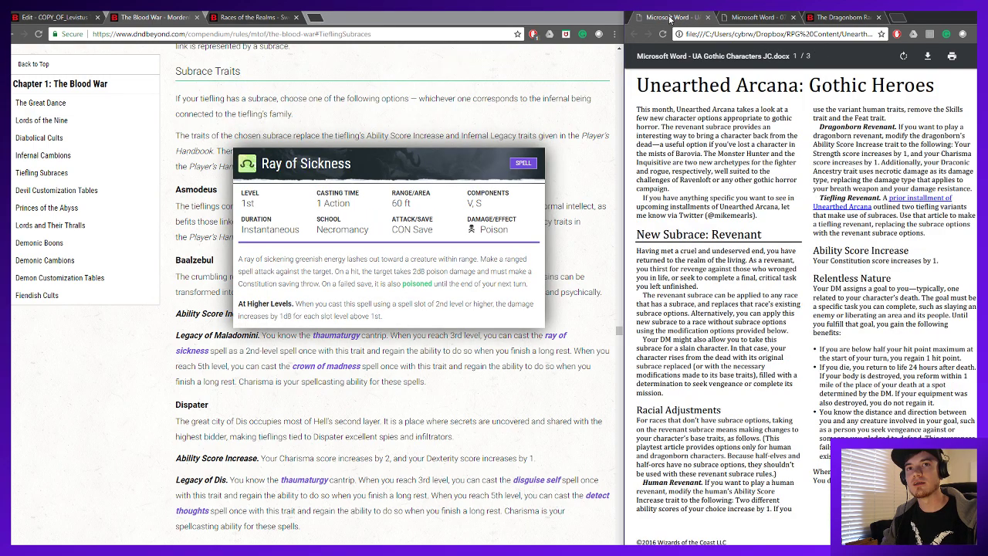
- Go from the trait editor back to the COPY_OF_Levistus form, reload it, and open Creations
click(260, 17)
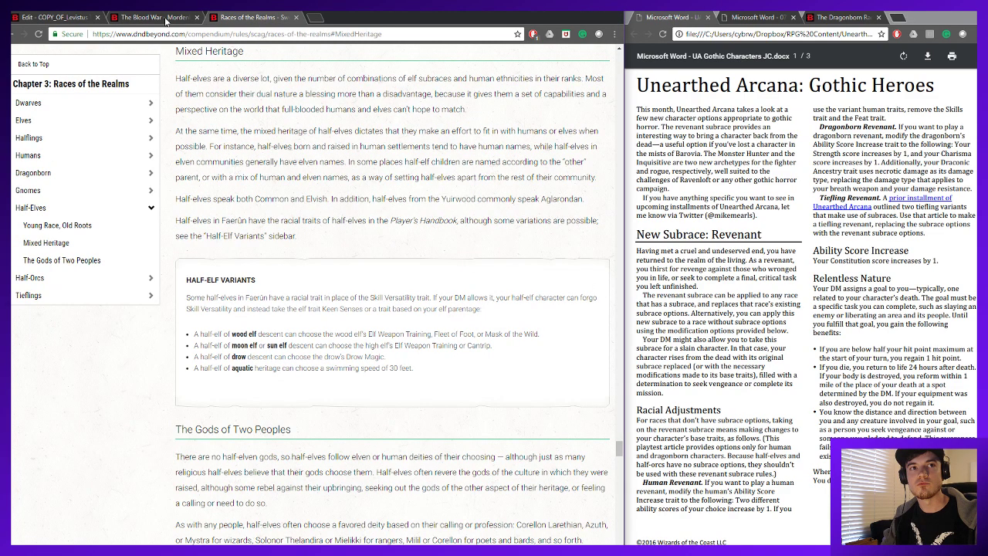
click(58, 17)
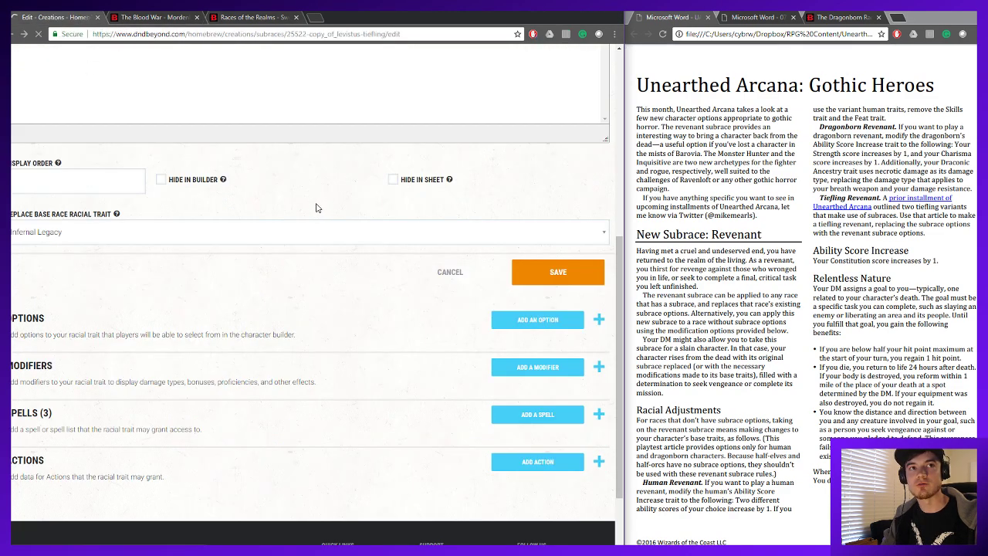
key(alt+Left)
scroll(267, 190, up, 4)
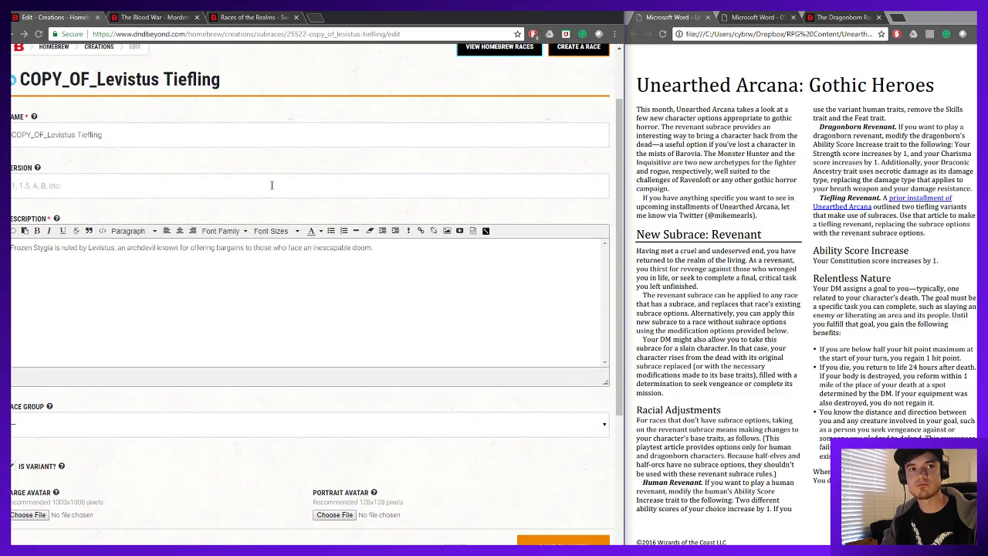
scroll(412, 171, down, 3)
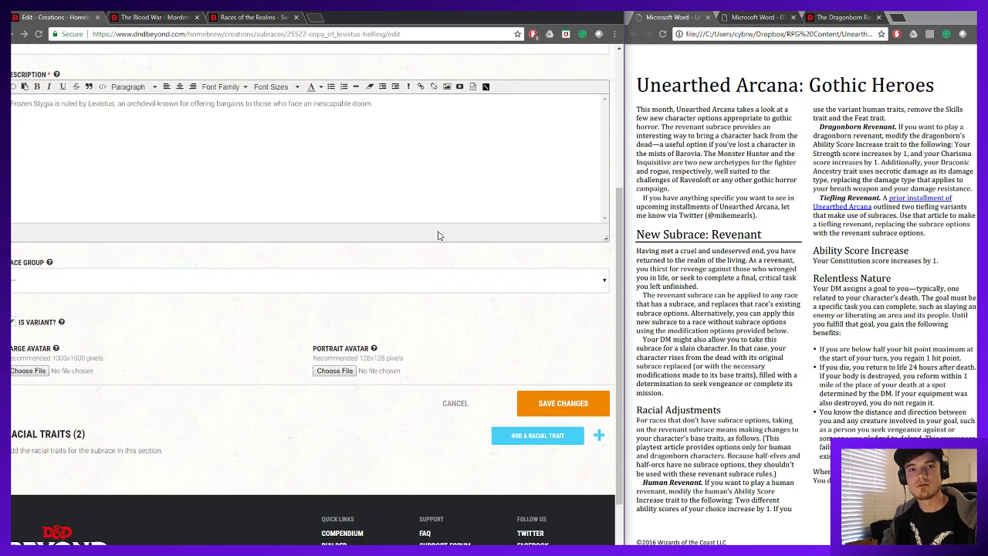
scroll(452, 276, up, 3)
key(F5)
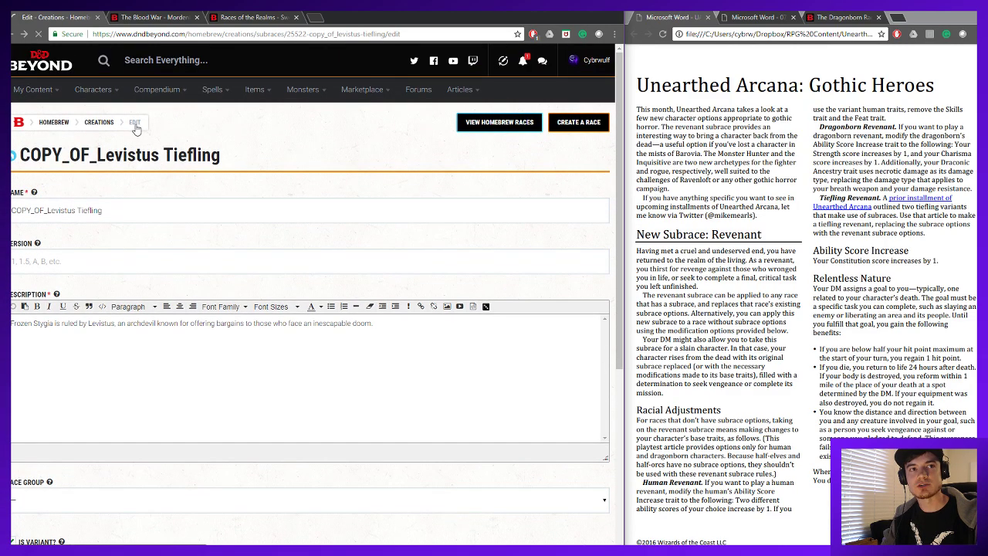
click(99, 124)
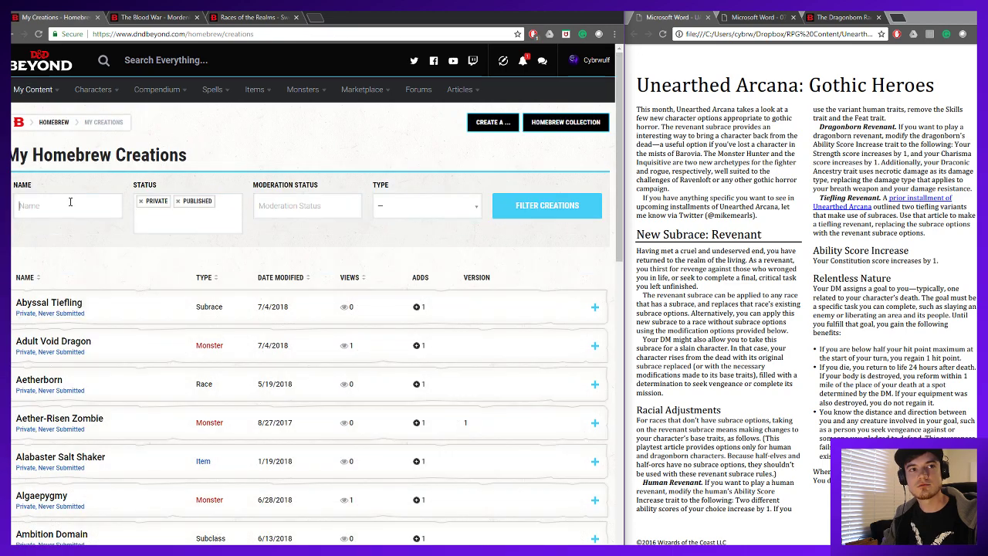
- Filter creations by 'copy' and delete the COPY_OF_Draconic Bloodline entry
click(70, 201)
text(copy)
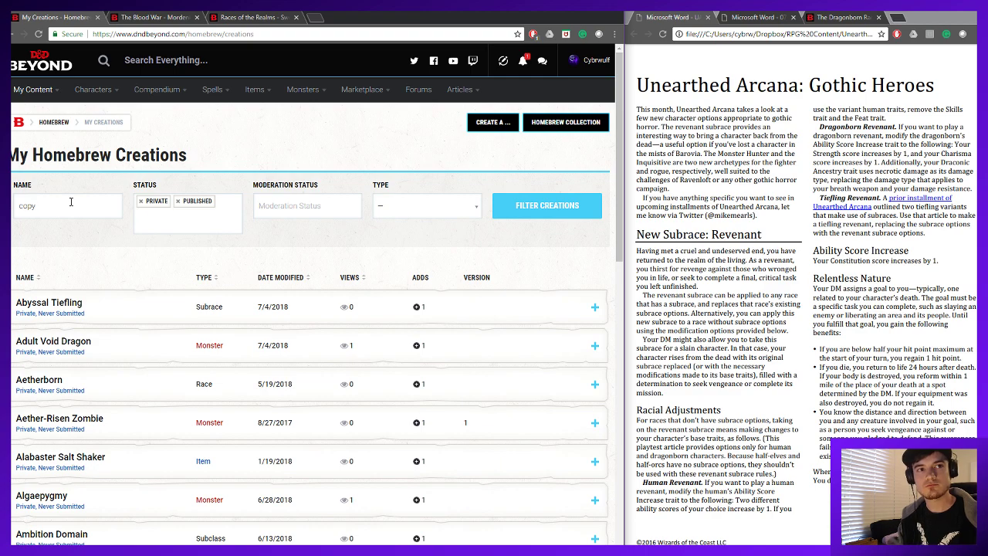
key(Return)
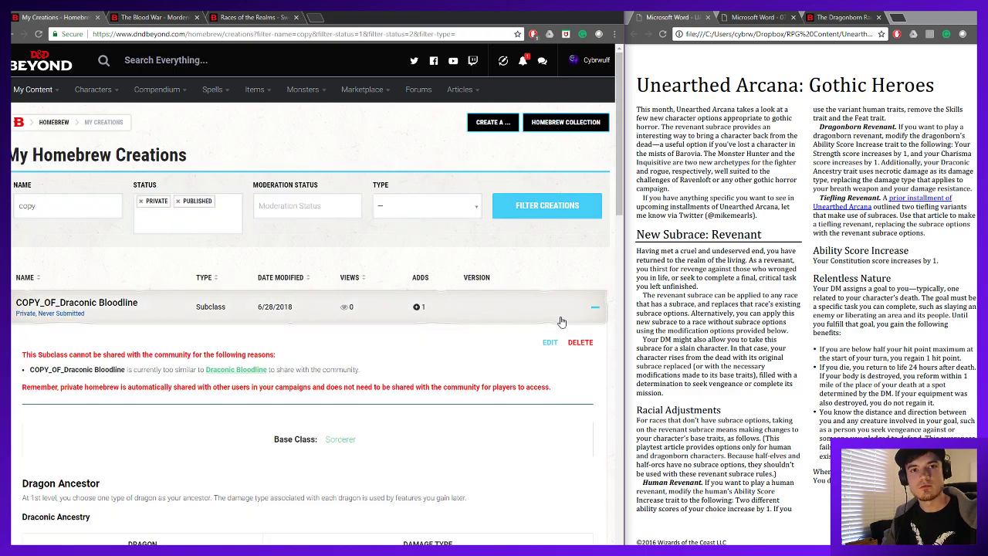
click(565, 321)
scroll(565, 317, down, 2)
click(586, 188)
click(318, 328)
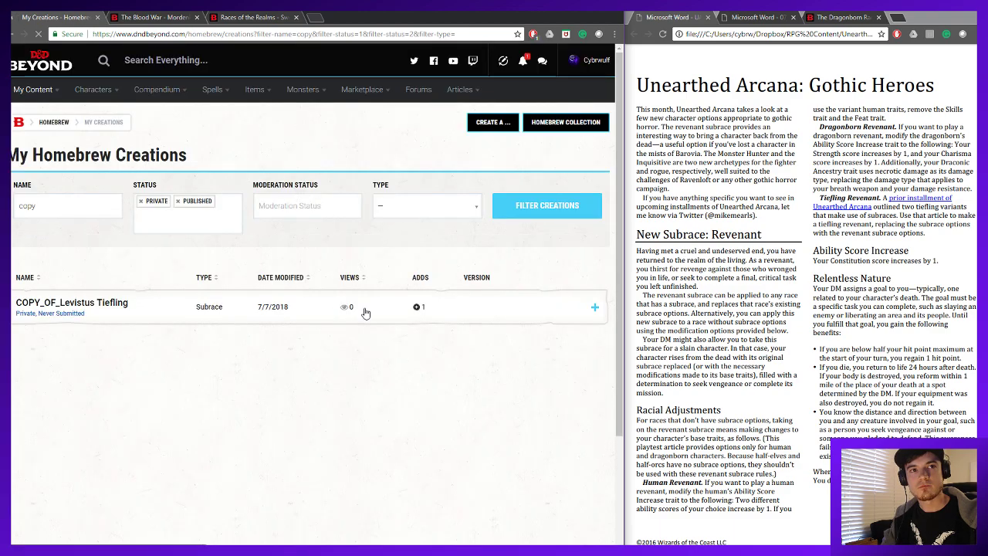
- Delete the COPY_OF_Levistus Tiefling entry and select the name filter text
click(593, 186)
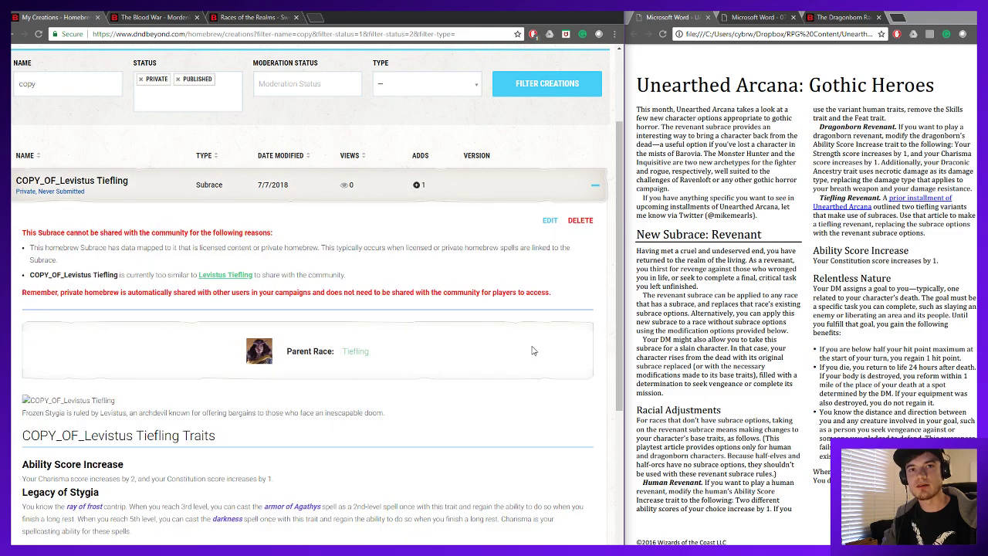
click(580, 220)
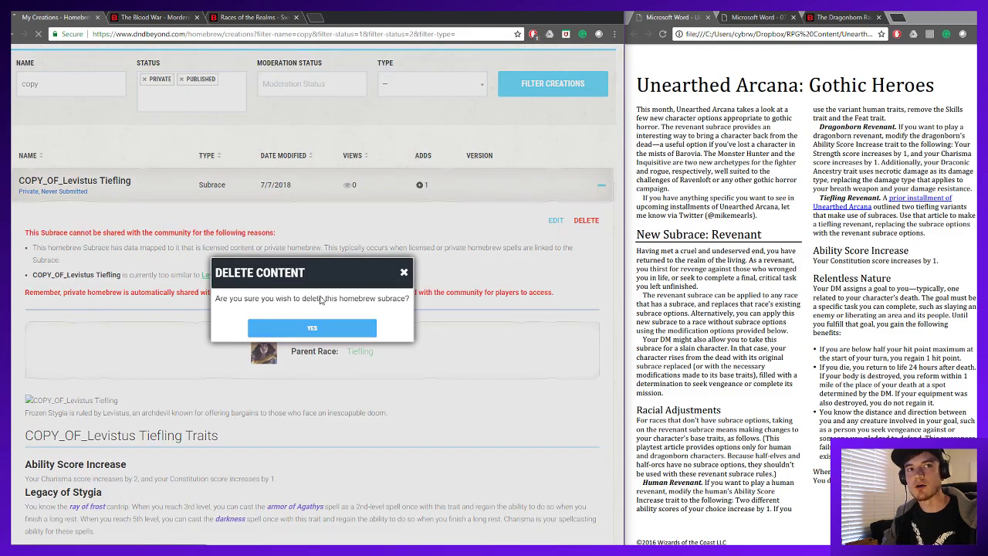
click(333, 322)
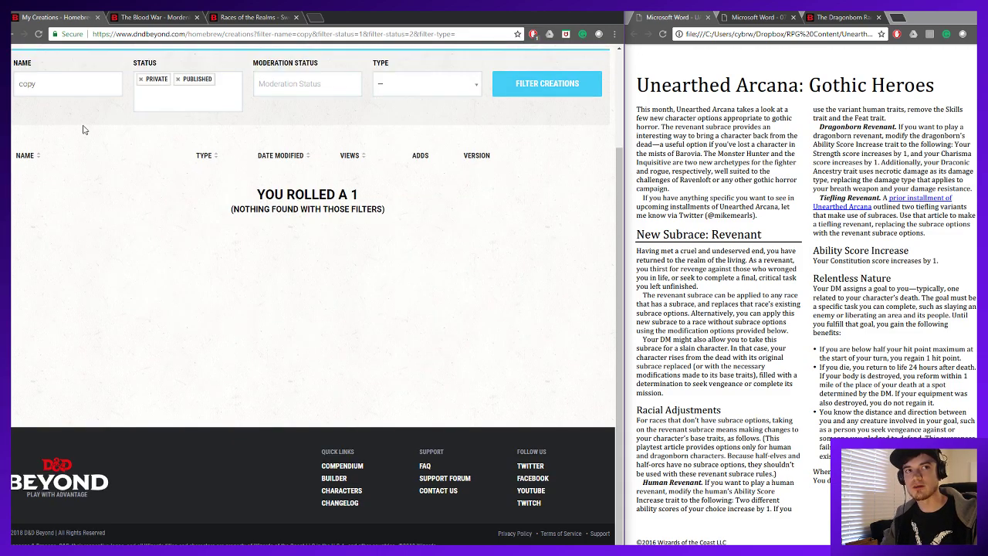
double_click(79, 92)
- Filter by 'rev' and read Tiefling Revenant's Charisma +2, Constitution +1 and Relentless Nature traits
text(revenant)
key(Return)
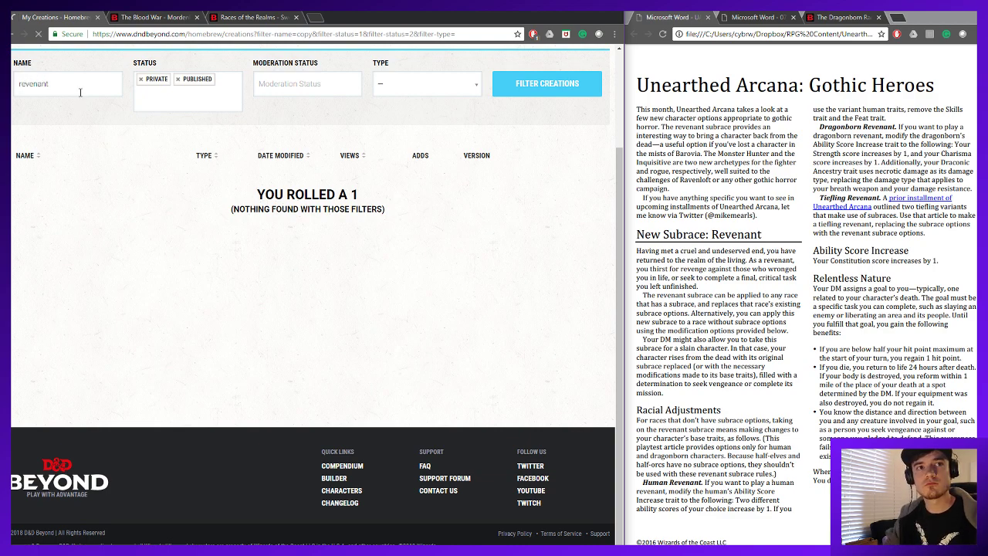
click(152, 372)
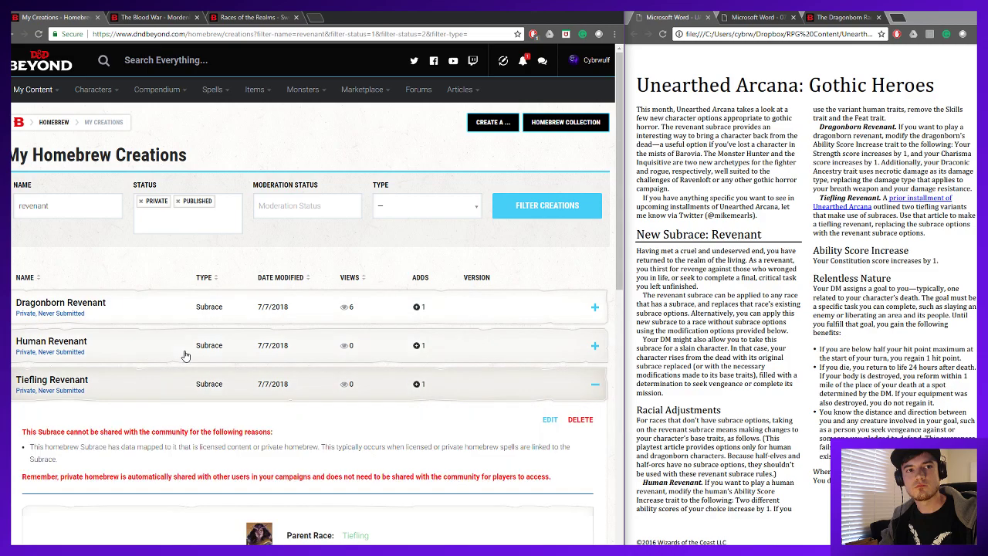
scroll(185, 348, down, 3)
scroll(546, 165, down, 3)
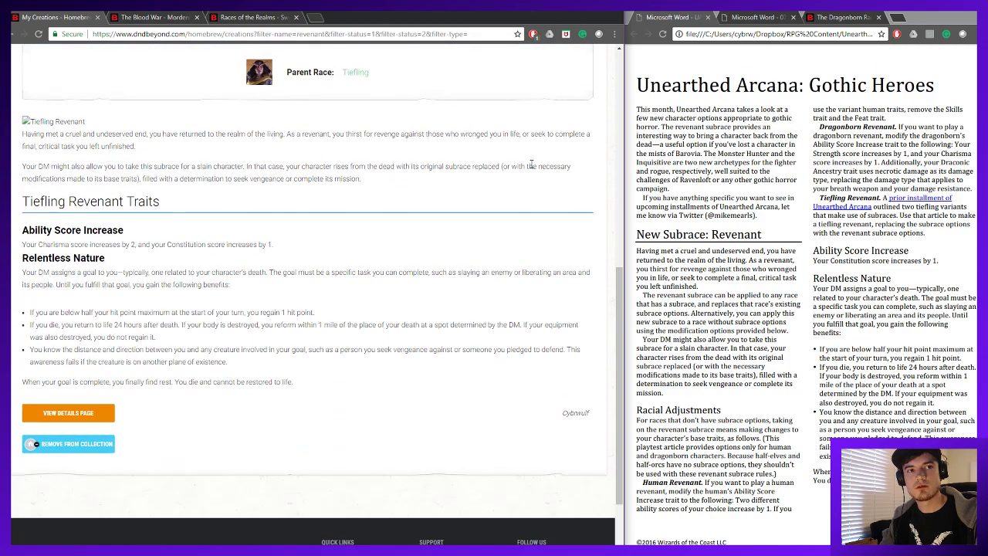
scroll(280, 247, up, 1)
drag(300, 296, 23, 294)
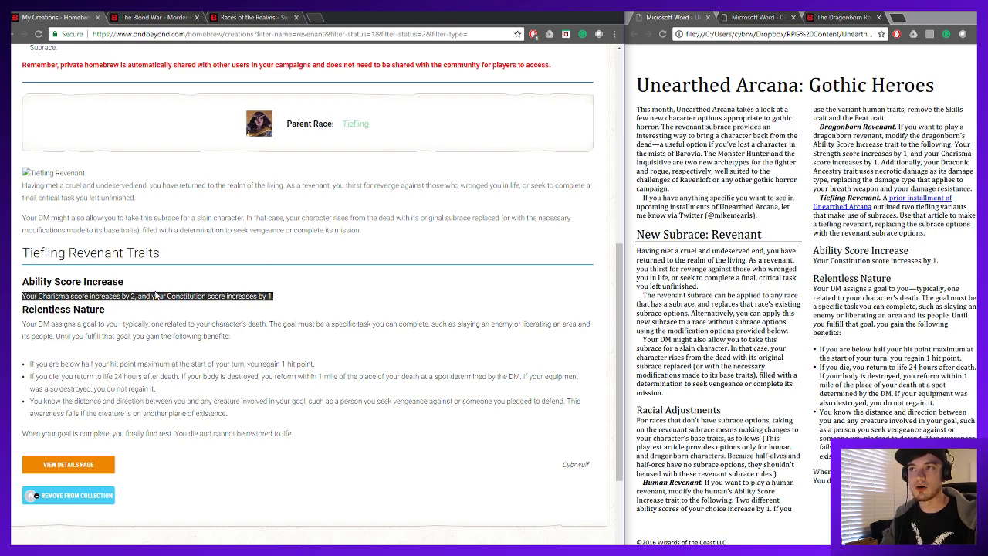
click(213, 323)
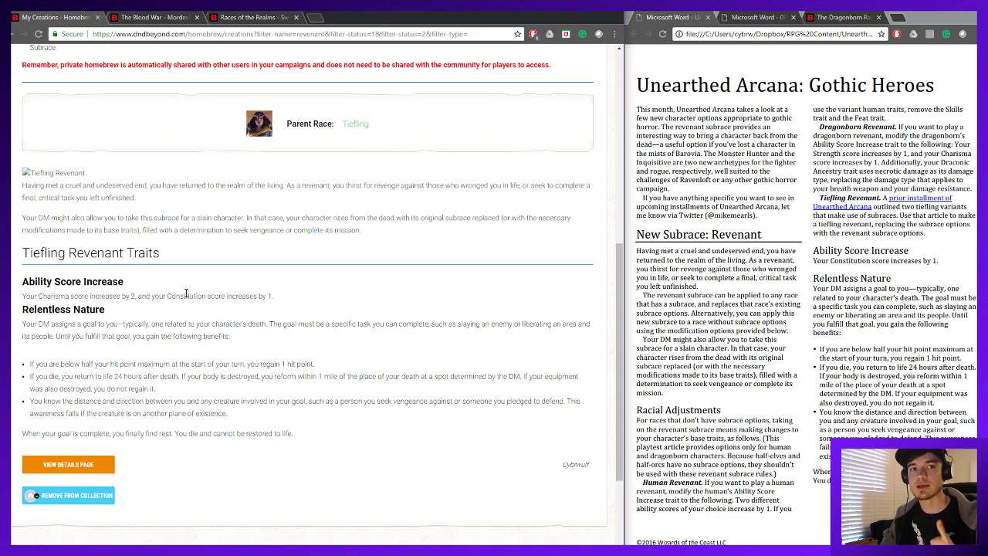
drag(378, 453, 12, 309)
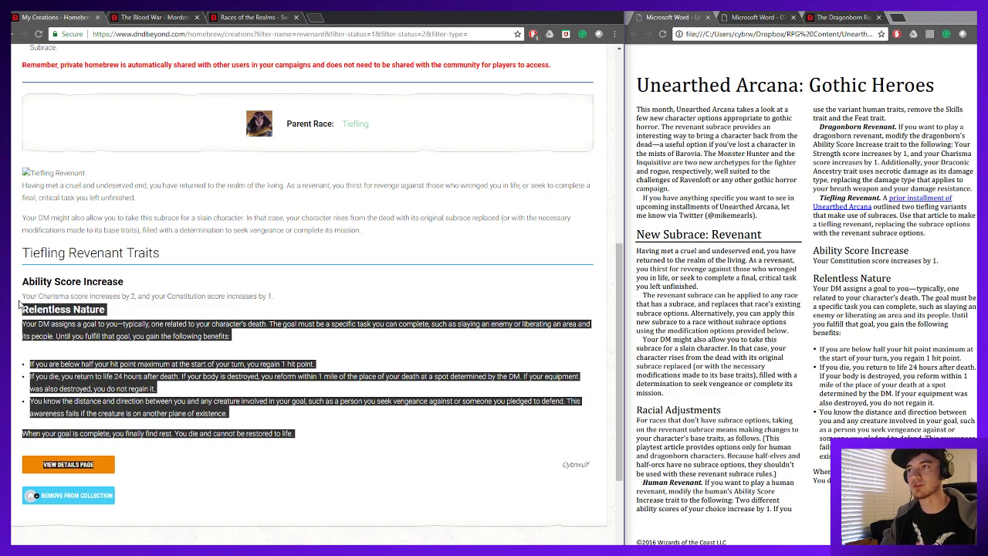